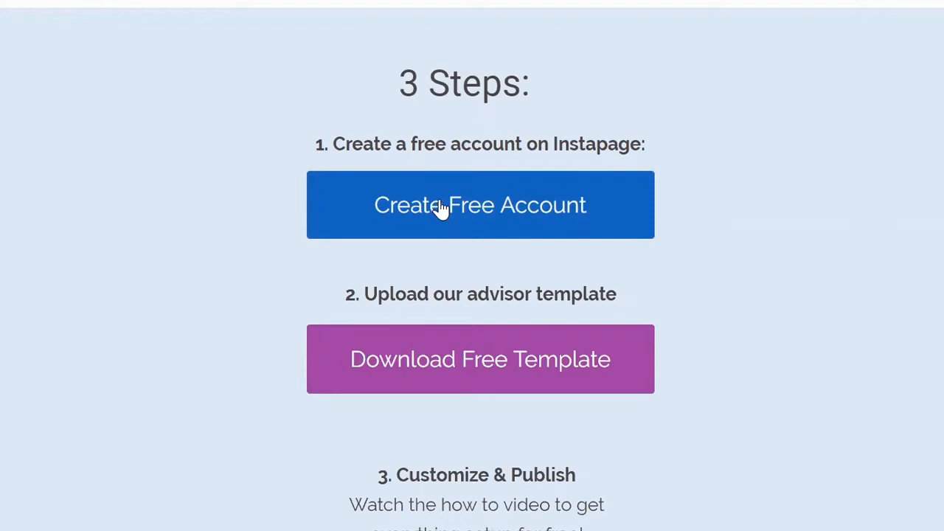
# Step: Start the free Instapage account sign-up and download the free advisor template file
pyautogui.click(441, 207)
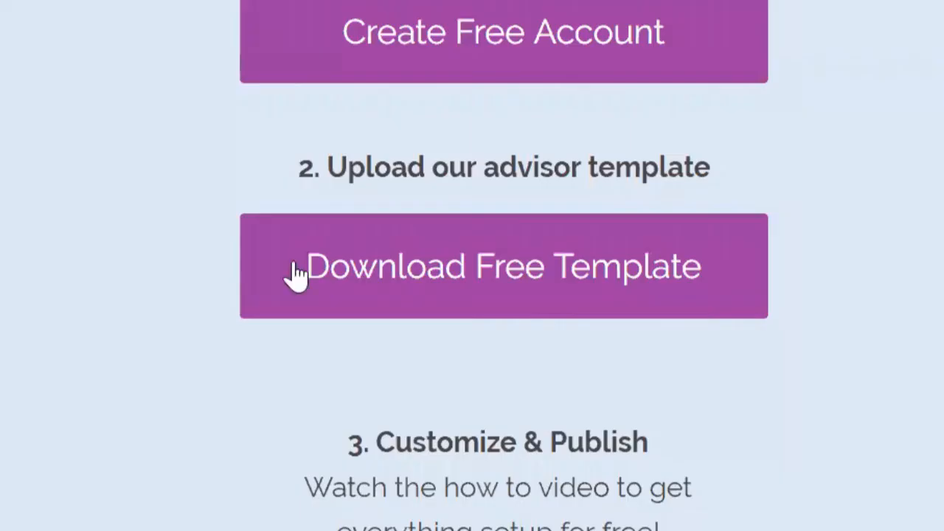
pyautogui.click(362, 280)
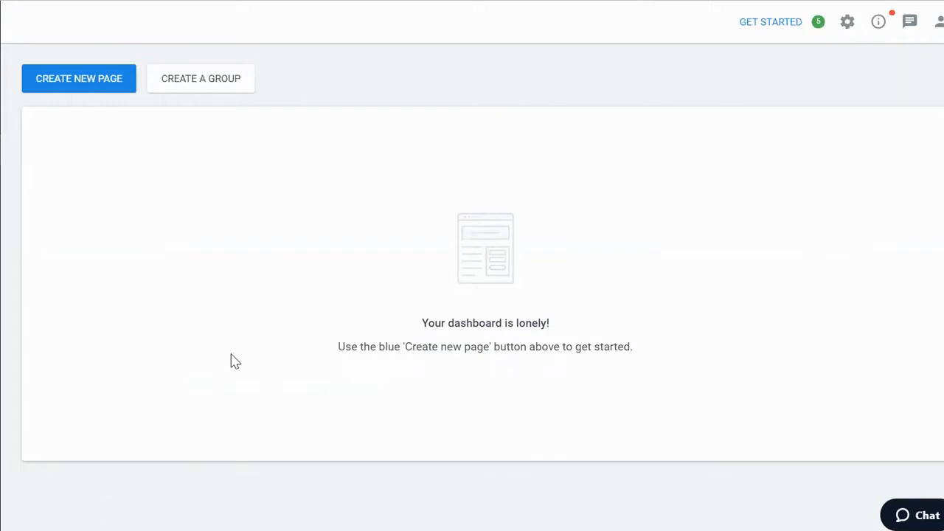
# Step: Create a new page by uploading the downloaded advisor template file
pyautogui.click(75, 90)
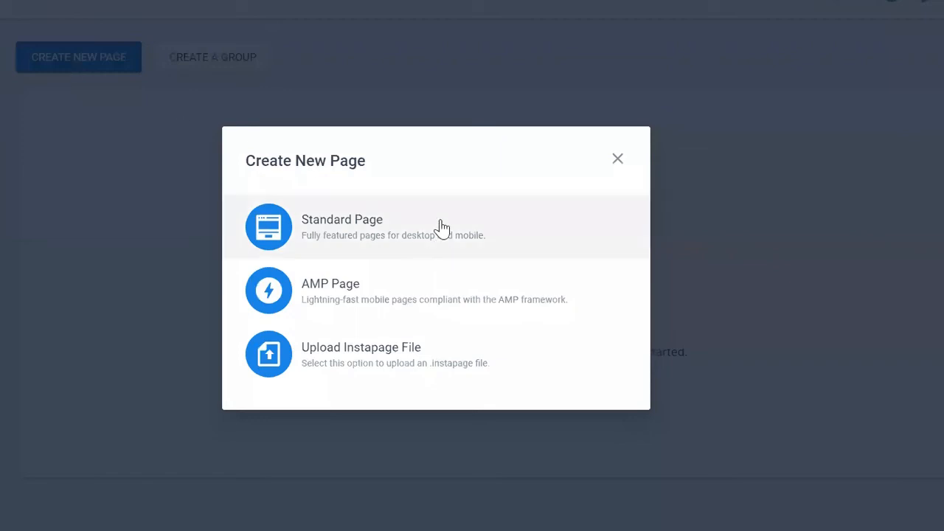
pyautogui.click(441, 358)
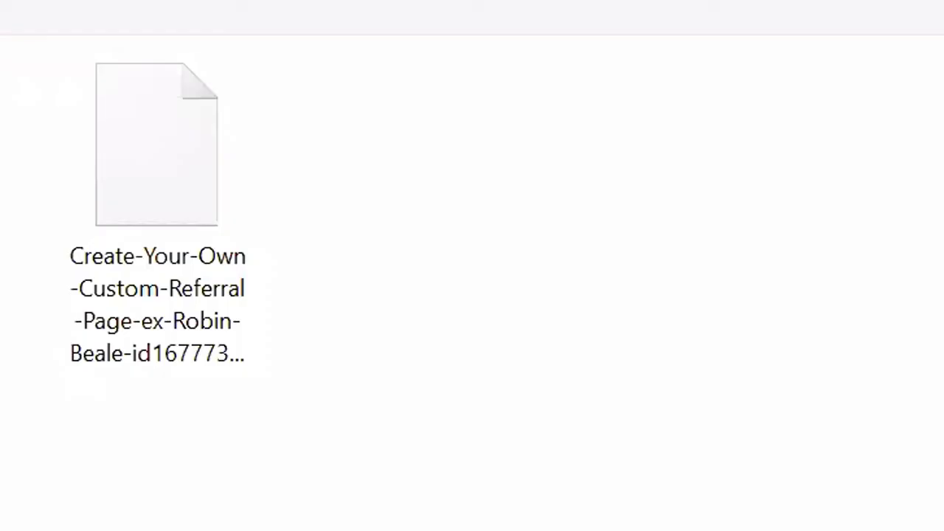
pyautogui.click(146, 310)
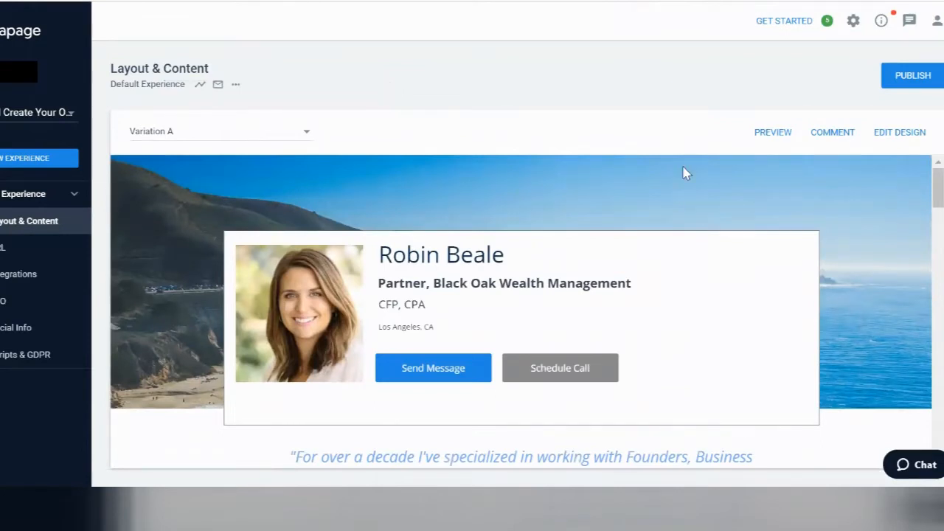
# Step: Open the advisor page in the design editor and scroll through its sections
pyautogui.click(900, 138)
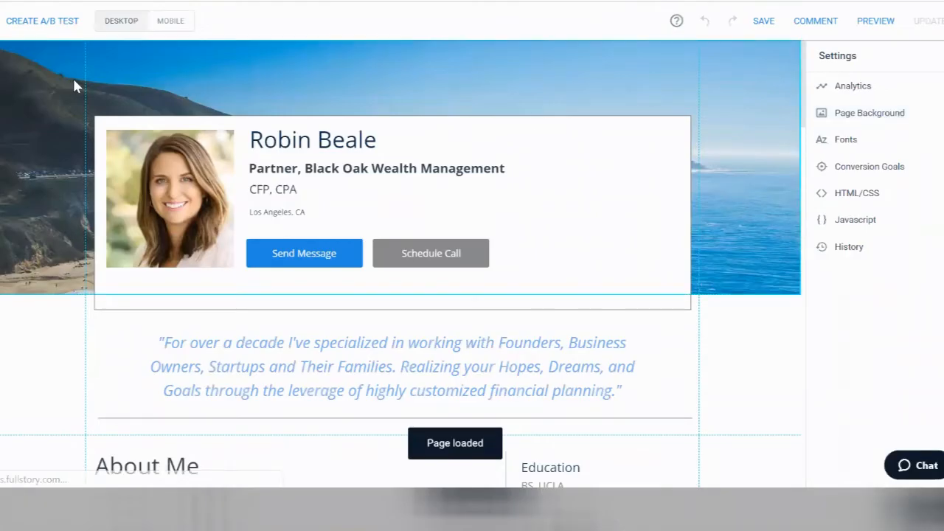
pyautogui.scroll(-5, 75, 89)
pyautogui.scroll(5, 76, 89)
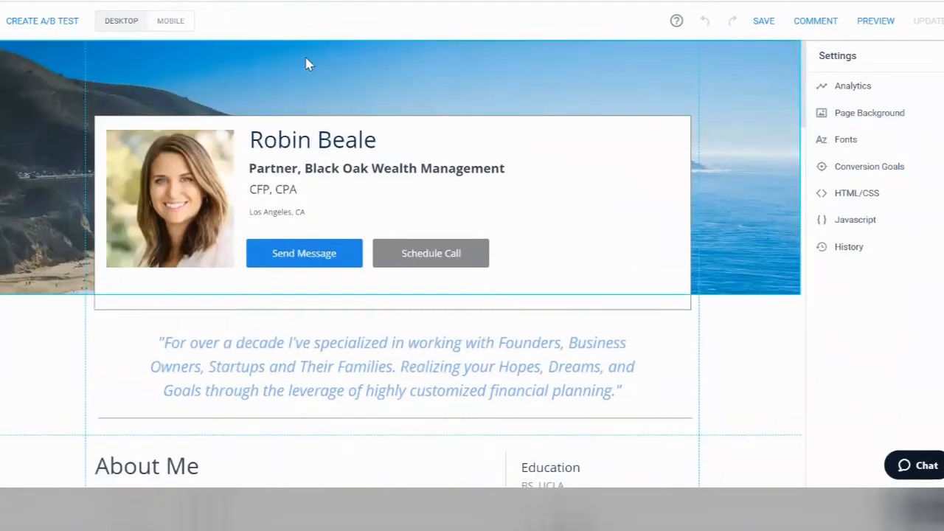
pyautogui.moveTo(318, 69)
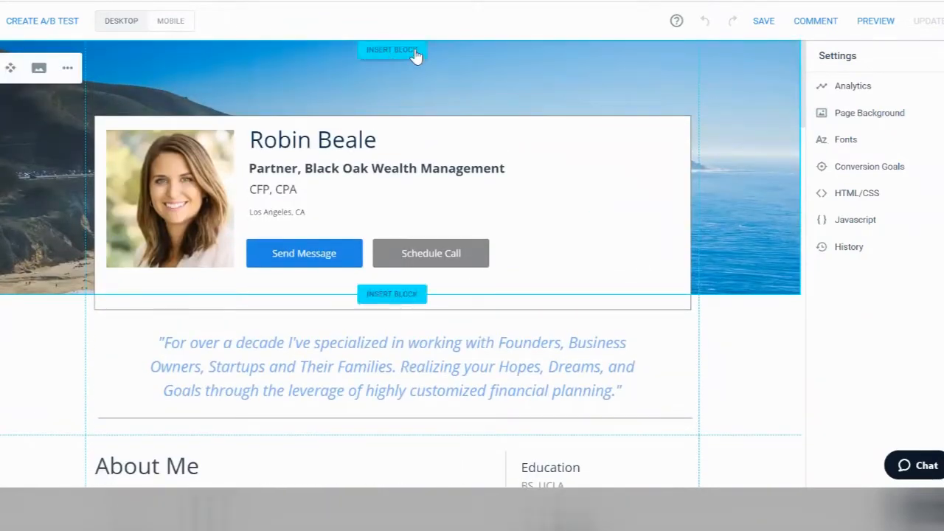
pyautogui.scroll(-3, 64, 310)
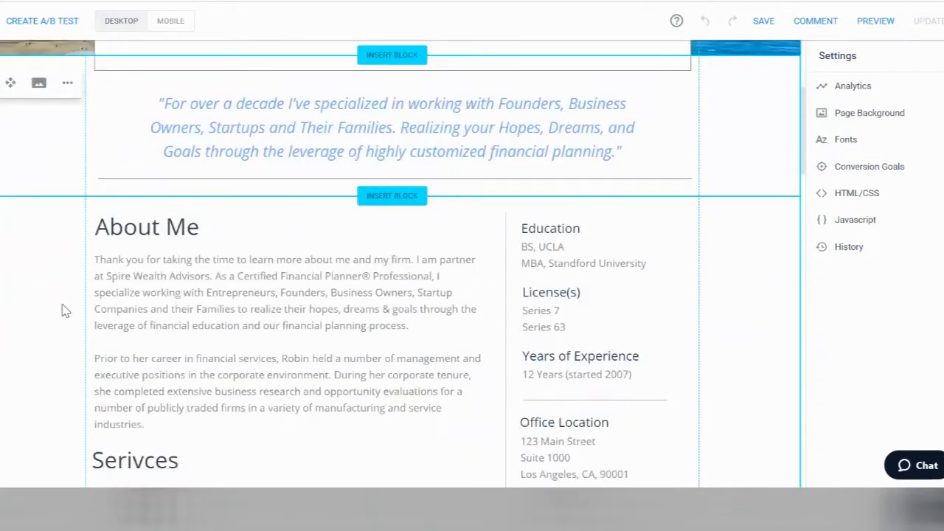
pyautogui.scroll(-5, 46, 287)
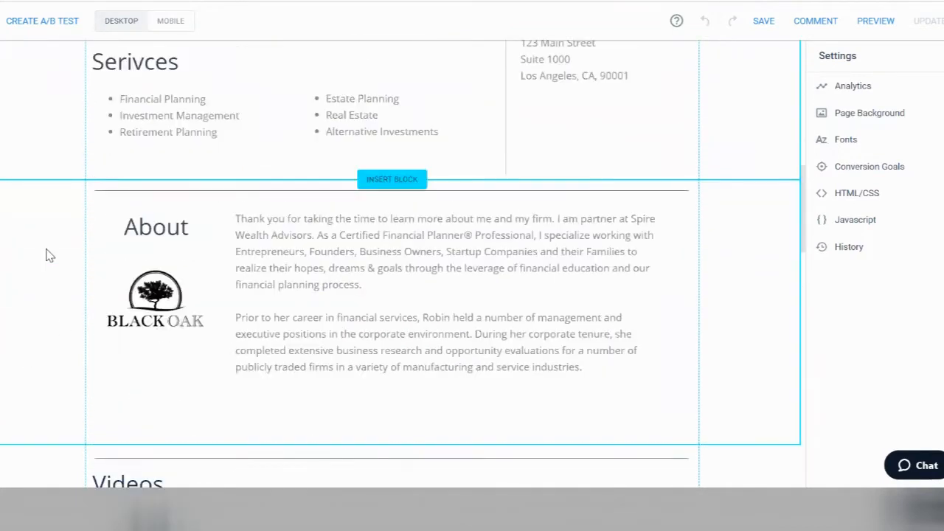
pyautogui.scroll(-4, 48, 253)
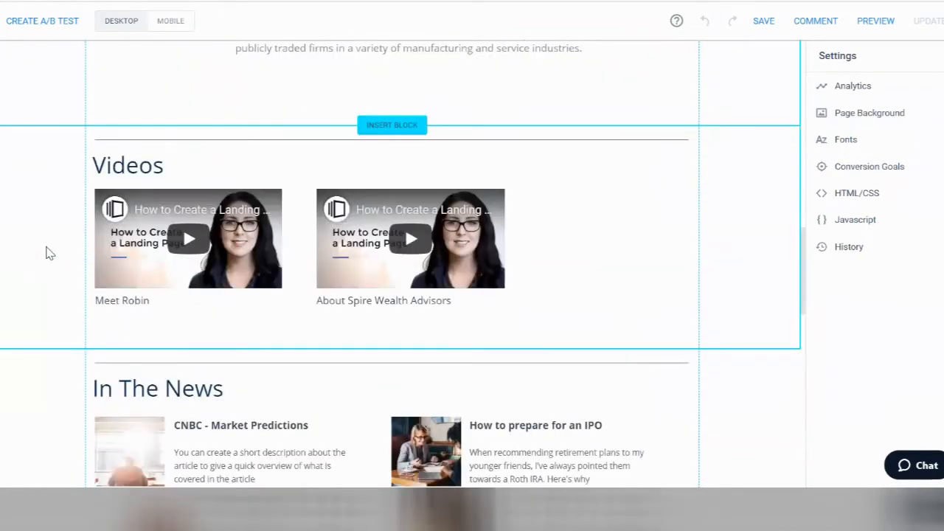
pyautogui.scroll(-2, 48, 254)
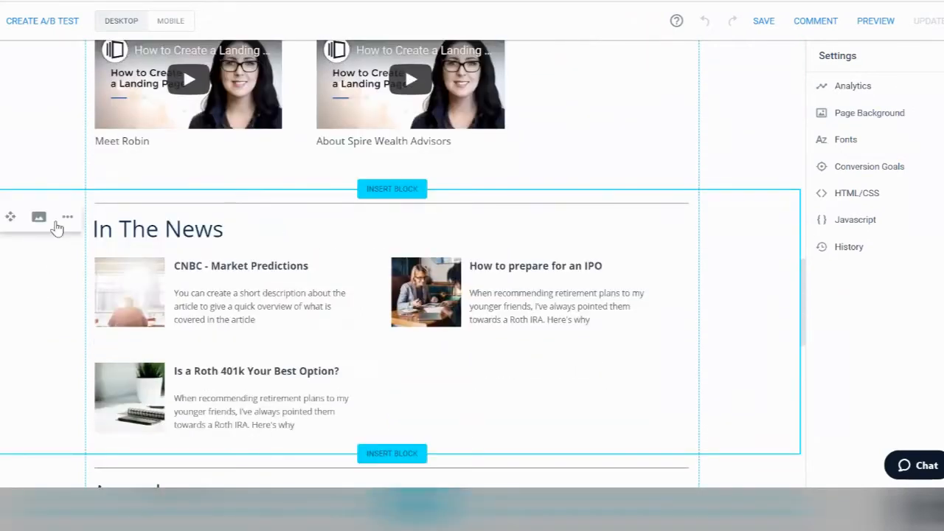
# Step: Open and dismiss the In The News block options, then drag the quote block
pyautogui.click(66, 220)
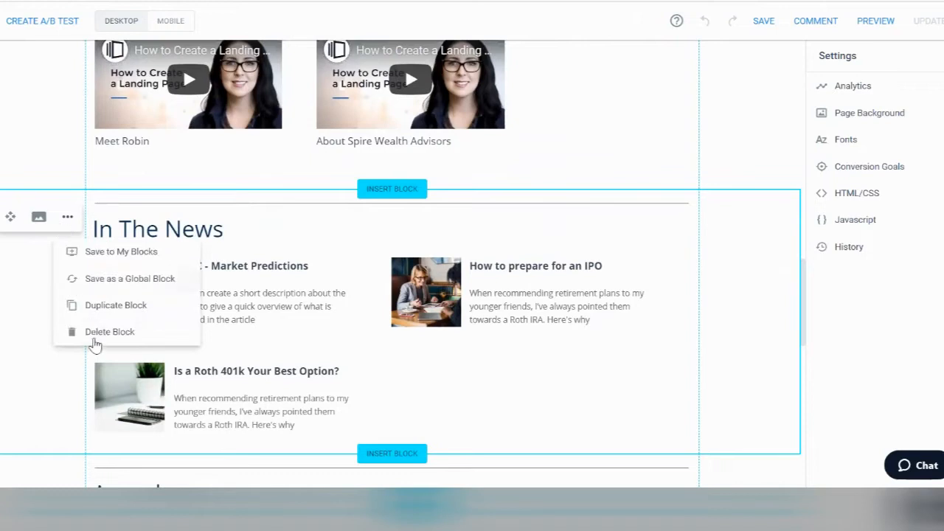
pyautogui.click(21, 332)
pyautogui.scroll(5, 30, 152)
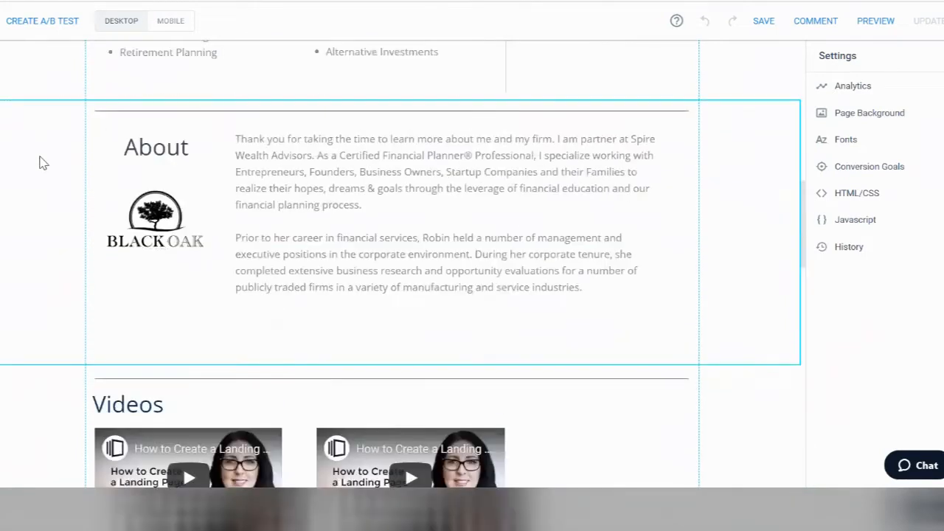
pyautogui.scroll(10, 94, 181)
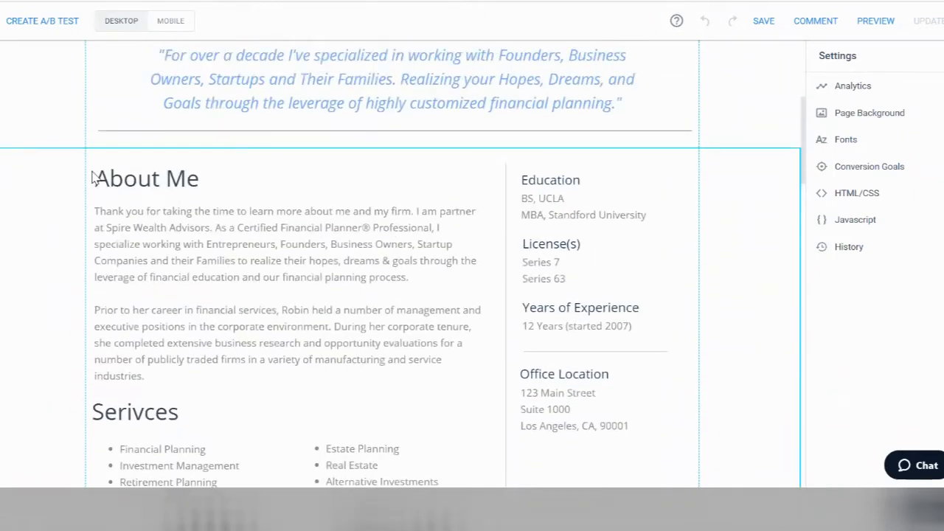
pyautogui.scroll(-1, 71, 188)
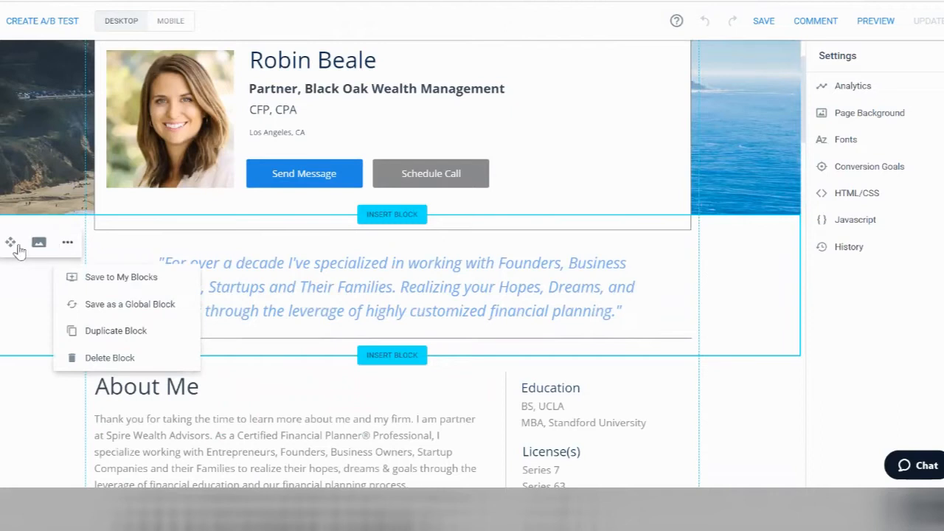
pyautogui.moveTo(10, 244); pyautogui.dragTo(22, 268)
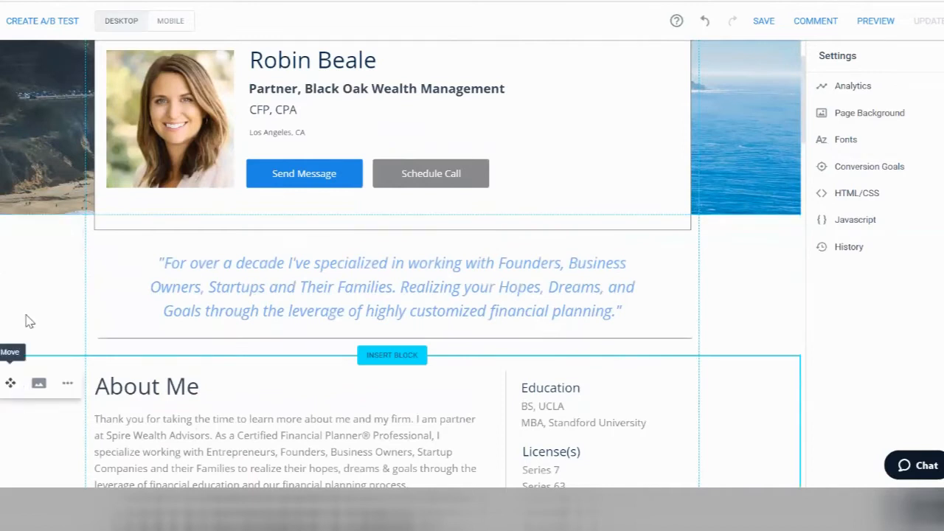
pyautogui.scroll(1, 29, 317)
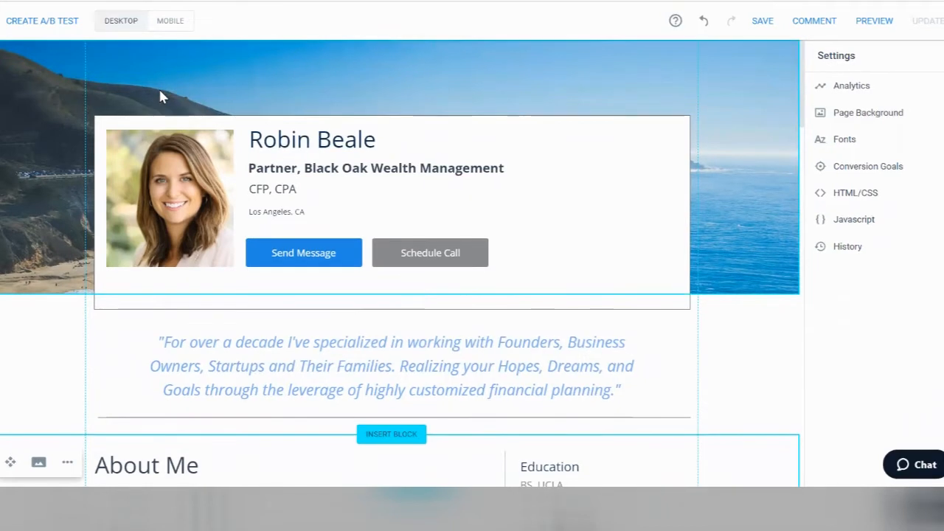
pyautogui.moveTo(157, 94)
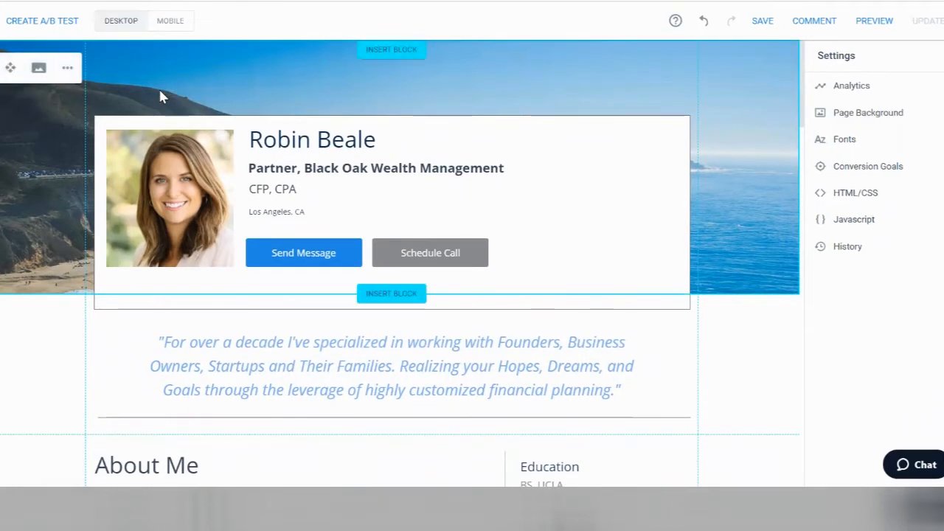
# Step: Replace the header block's background with the free green-field-and-dirt-path photo
pyautogui.click(38, 68)
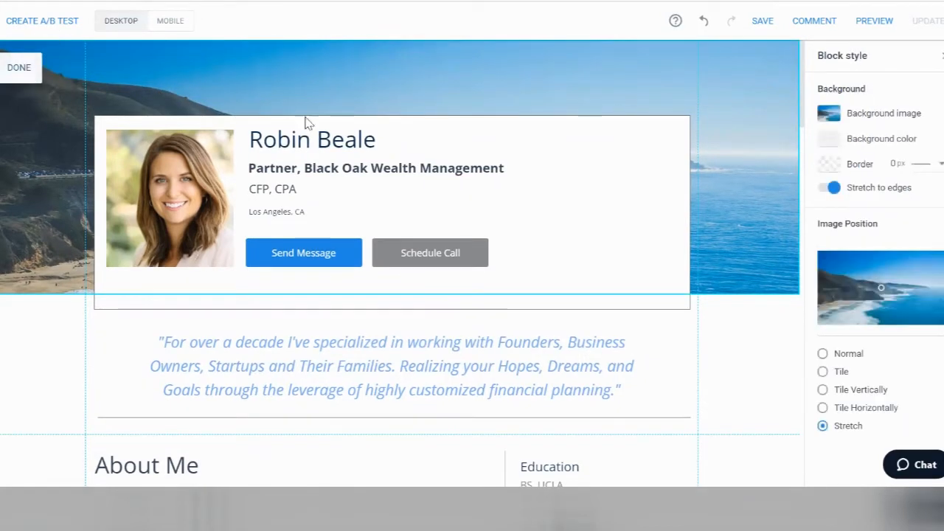
pyautogui.click(902, 118)
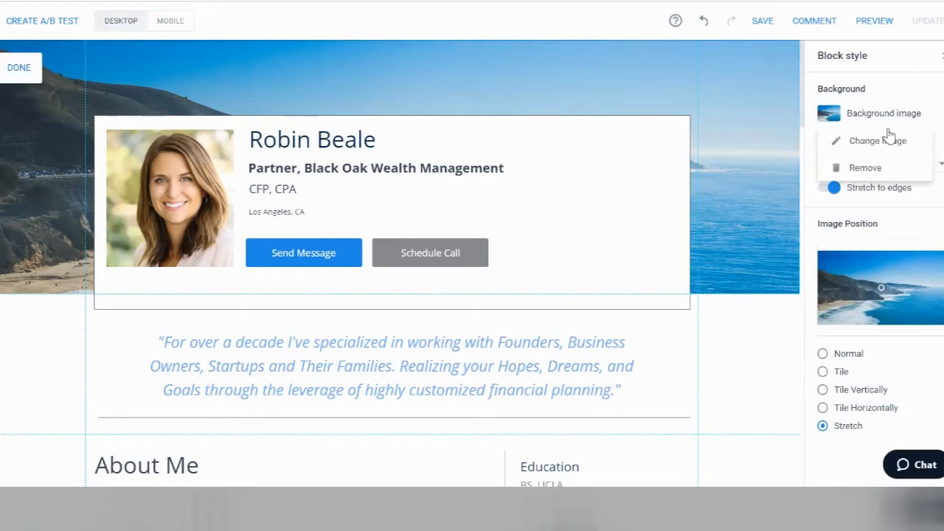
pyautogui.click(887, 153)
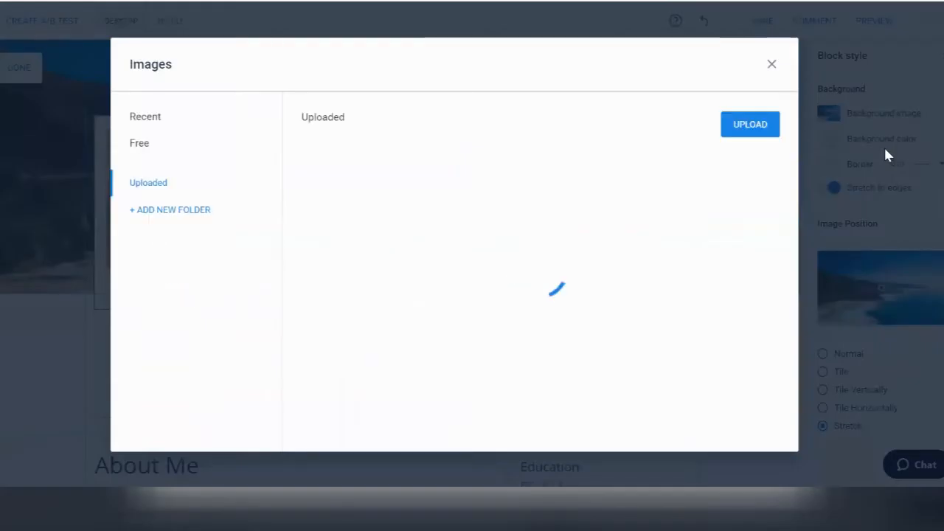
pyautogui.click(153, 145)
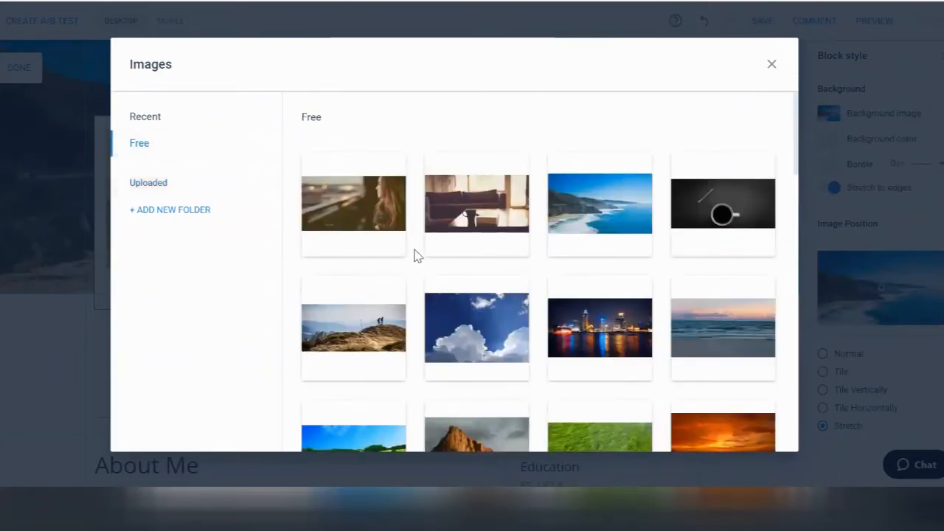
pyautogui.scroll(-3, 415, 255)
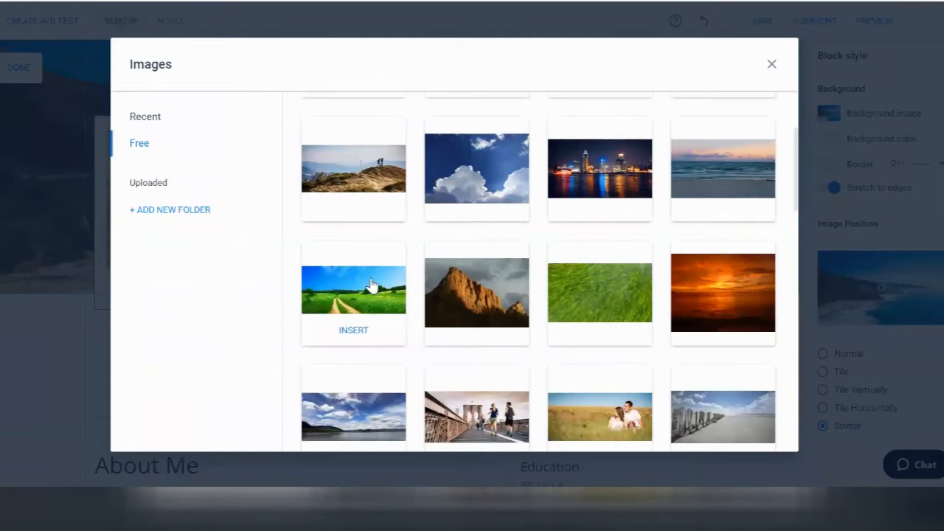
pyautogui.click(372, 284)
pyautogui.click(385, 132)
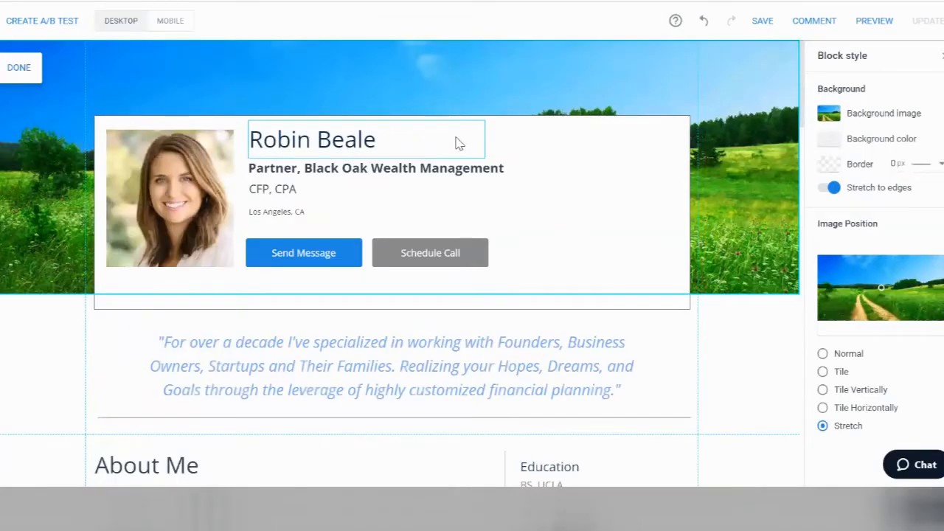
# Step: Look for a new profile photo but close the library unchanged, then select the name heading
pyautogui.click(181, 174)
pyautogui.click(366, 105)
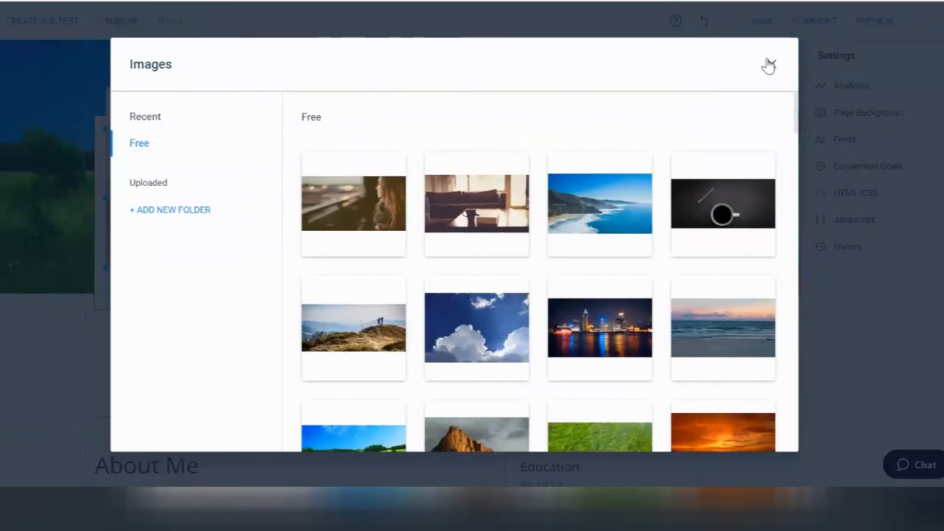
pyautogui.click(769, 67)
pyautogui.click(343, 135)
# Step: Enter the new advisor name and set the title line to 'VP, Spire Advisors'
pyautogui.click(315, 135)
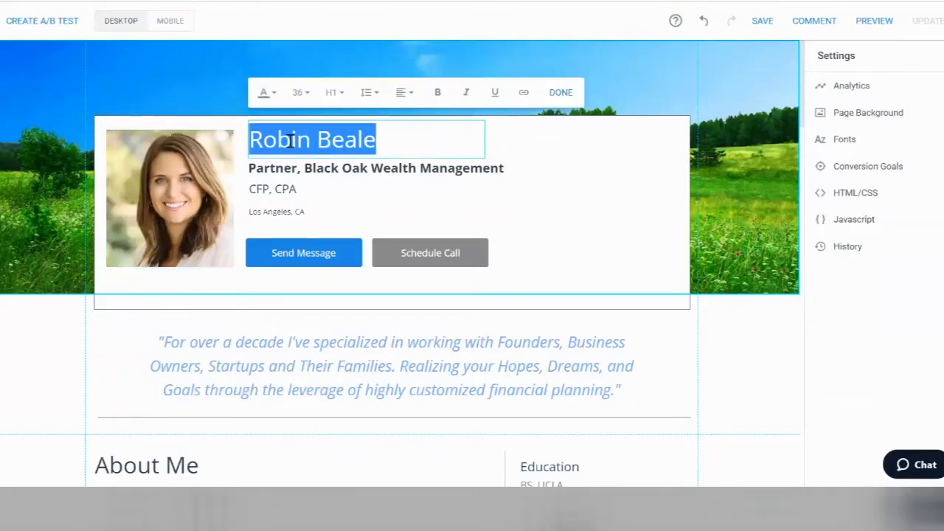
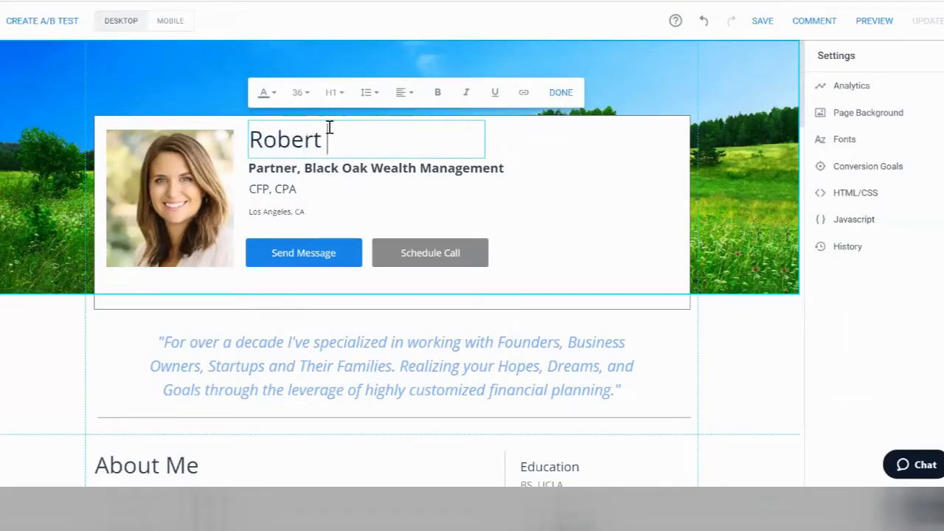
pyautogui.click(277, 168)
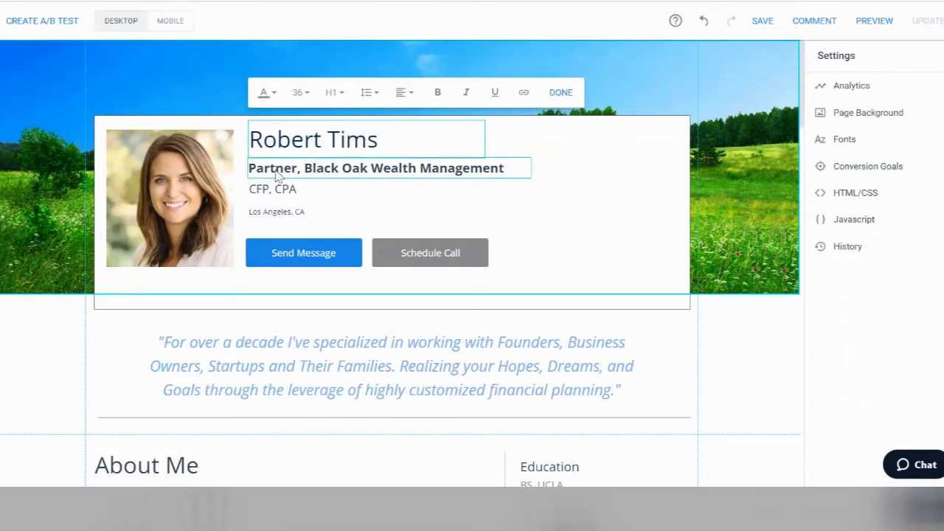
pyautogui.doubleClick(276, 169)
pyautogui.write('VP')
pyautogui.click(271, 168)
pyautogui.hotkey('shift', 'End')
pyautogui.write('Spire Advisors')
# Step: Trim the credentials line to 'CFP' by deleting ', CPA'
pyautogui.click(287, 188)
pyautogui.doubleClick(286, 188)
pyautogui.press('BackSpace')
pyautogui.press('BackSpace')
pyautogui.press('BackSpace')
pyautogui.click(557, 159)
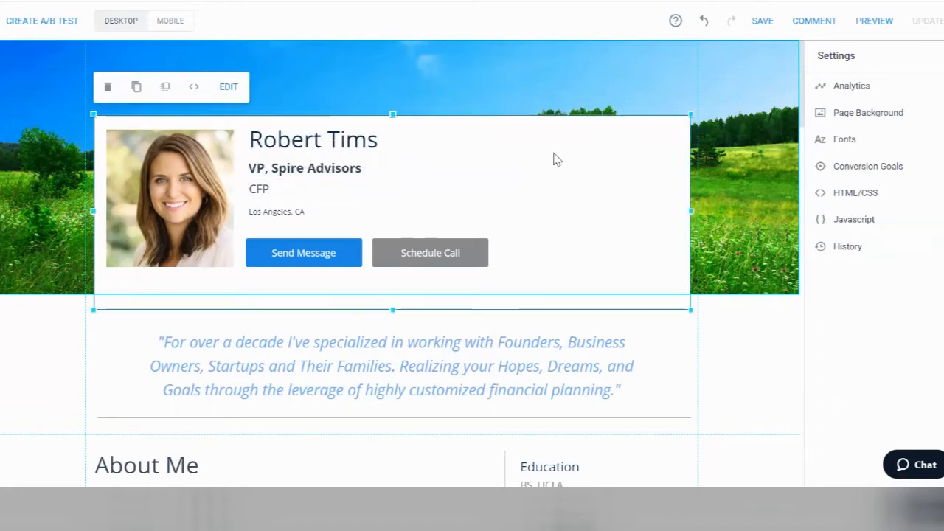
pyautogui.scroll(-2, 557, 160)
pyautogui.doubleClick(392, 185)
# Step: Select the second paragraph of the About Me body text
pyautogui.scroll(-3, 319, 187)
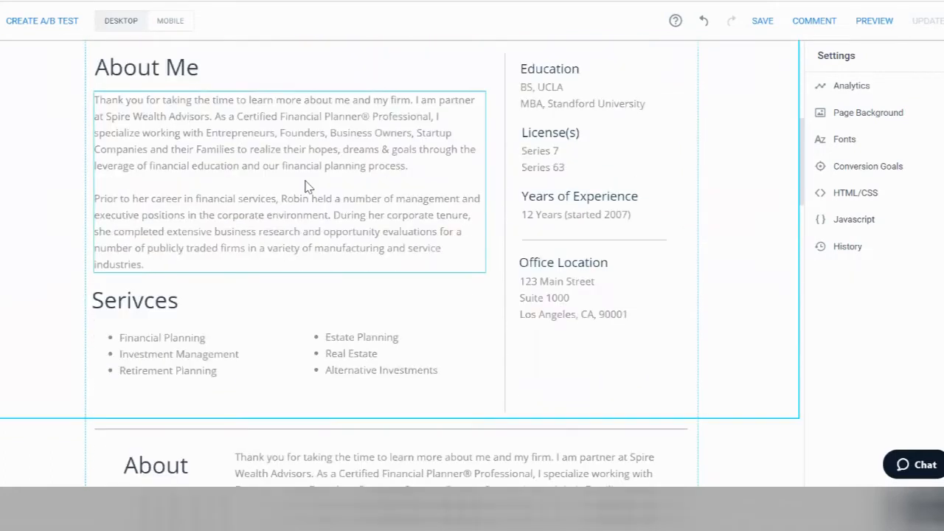
pyautogui.click(305, 180)
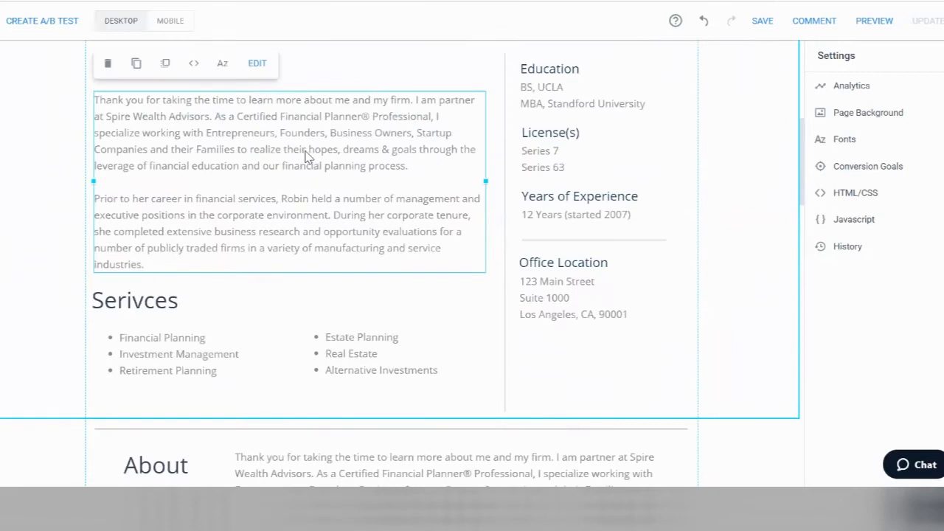
pyautogui.click(165, 103)
pyautogui.moveTo(165, 264); pyautogui.dragTo(81, 204)
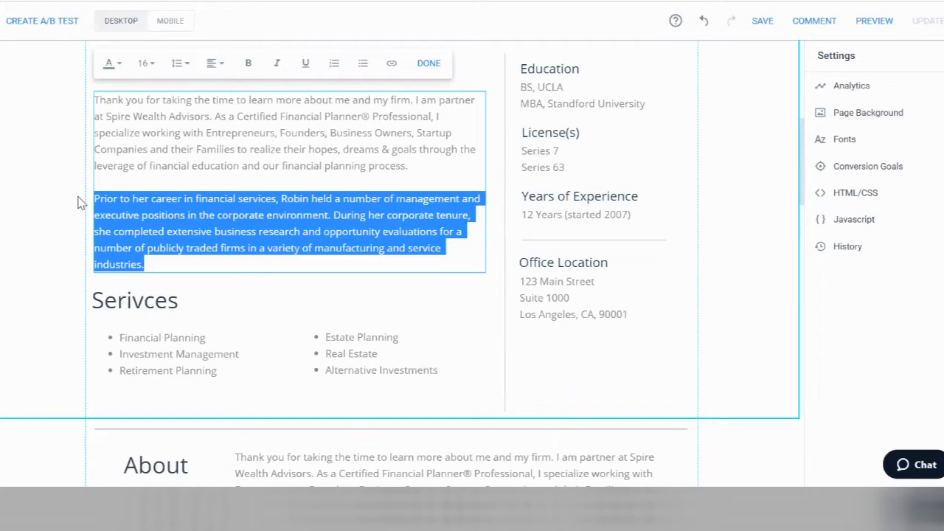
pyautogui.click(67, 325)
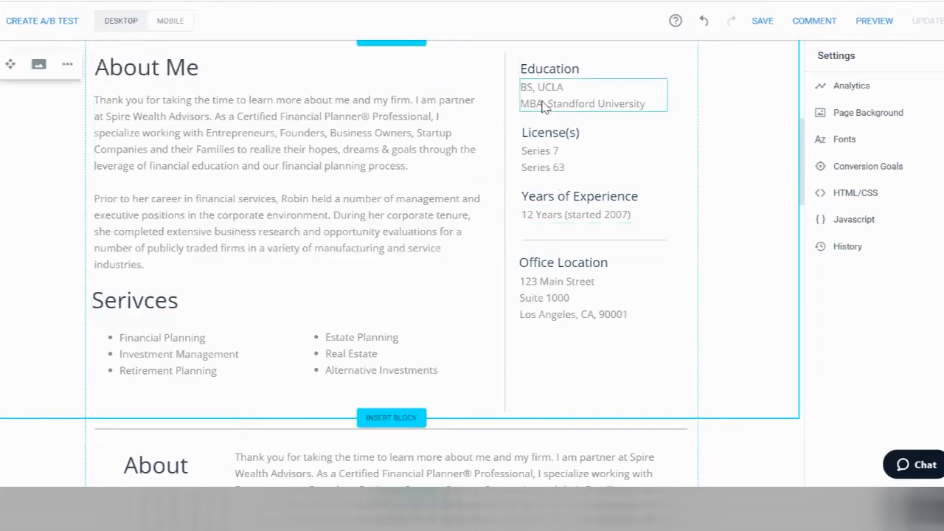
# Step: Rename the About Me heading to 'Background'
pyautogui.click(561, 205)
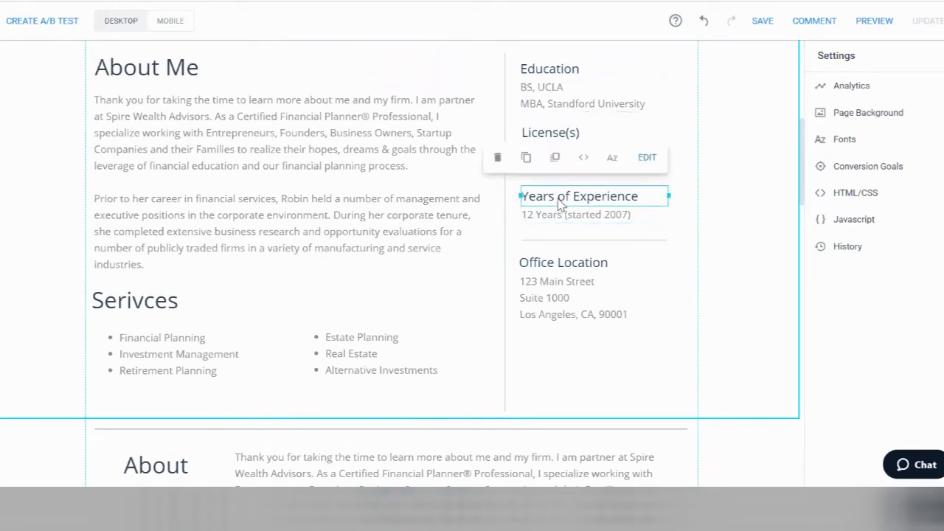
pyautogui.click(160, 68)
pyautogui.click(160, 66)
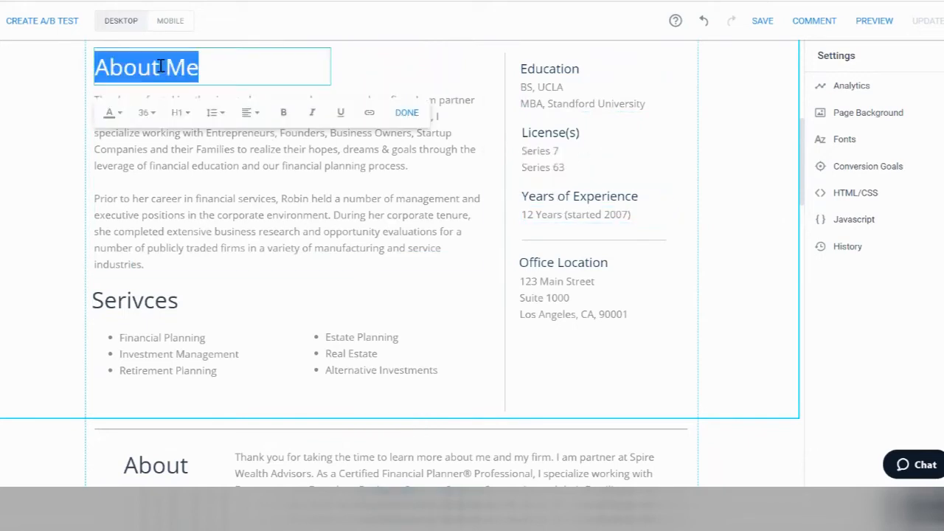
pyautogui.write('Background')
# Step: Move Years of Experience under Education, above the License(s) block in the right column
pyautogui.click(525, 130)
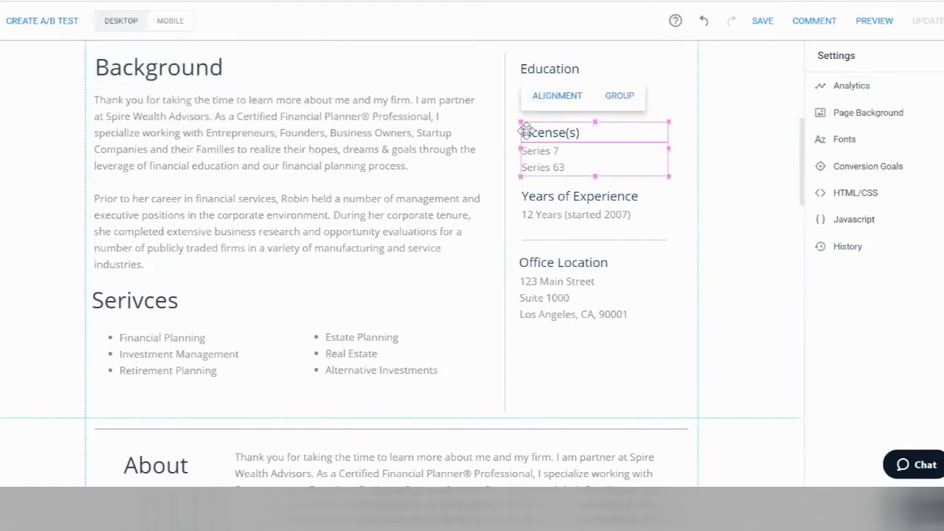
pyautogui.moveTo(551, 131); pyautogui.dragTo(718, 180)
pyautogui.click(556, 212)
pyautogui.moveTo(565, 175); pyautogui.dragTo(571, 133)
pyautogui.moveTo(764, 235); pyautogui.dragTo(560, 195)
pyautogui.click(741, 217)
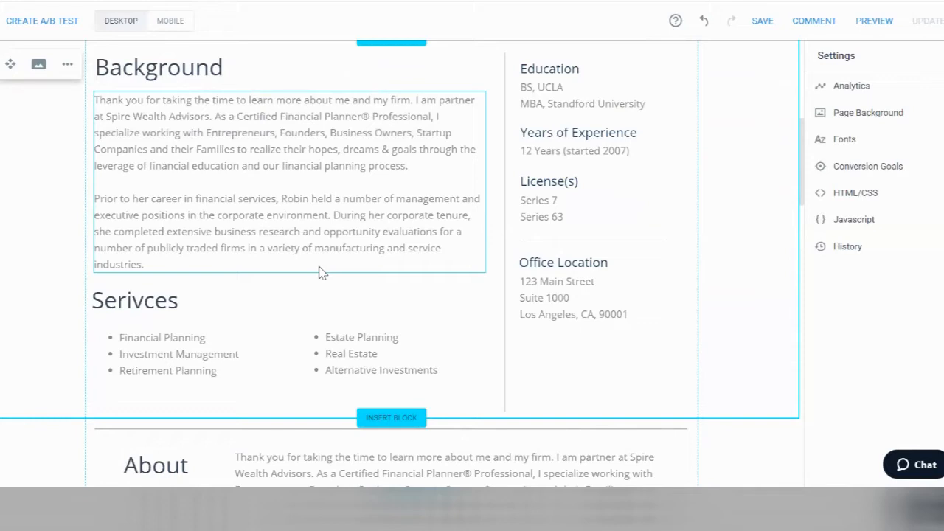
pyautogui.click(377, 339)
pyautogui.click(633, 295)
pyautogui.scroll(-2, 640, 297)
pyautogui.scroll(-2, 640, 296)
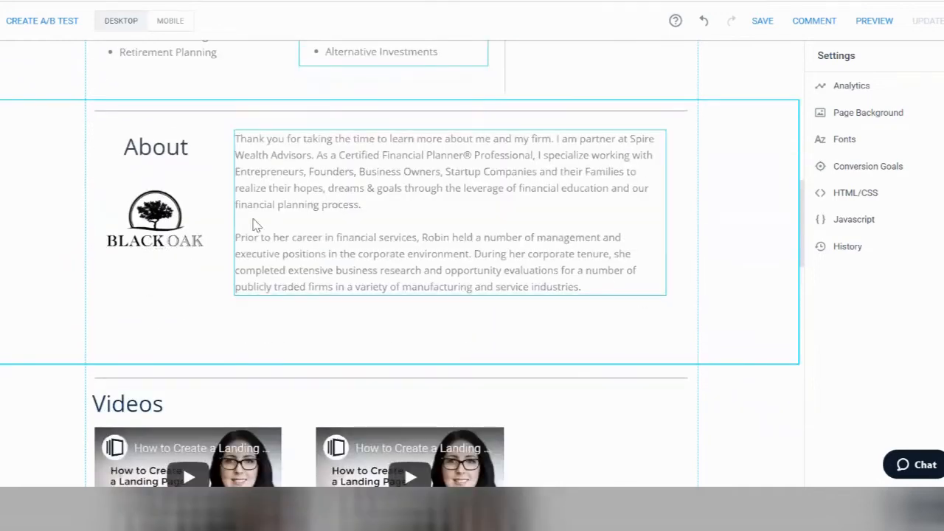
pyautogui.click(159, 221)
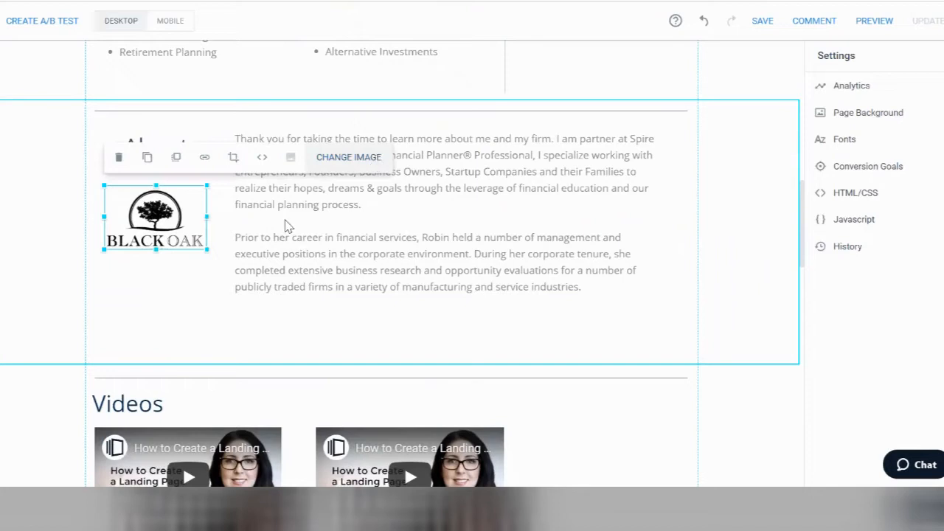
pyautogui.click(207, 303)
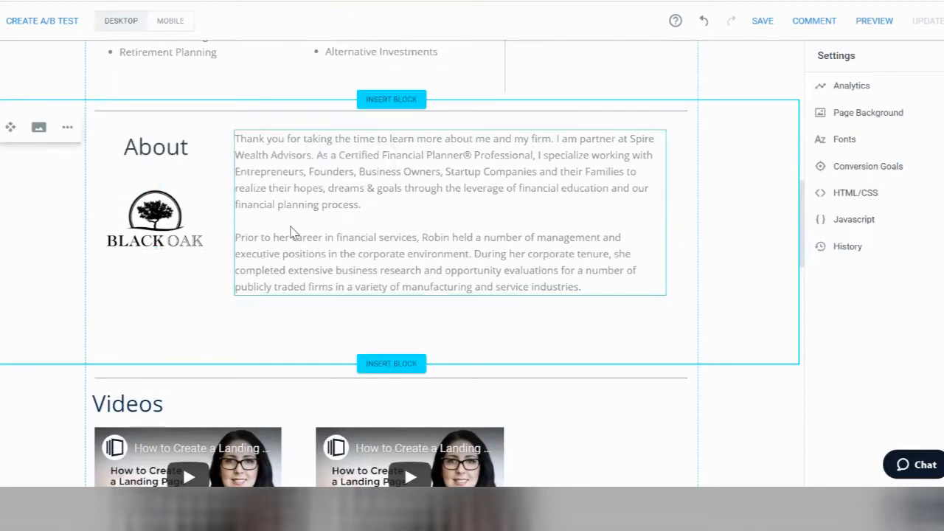
pyautogui.scroll(-4, 290, 231)
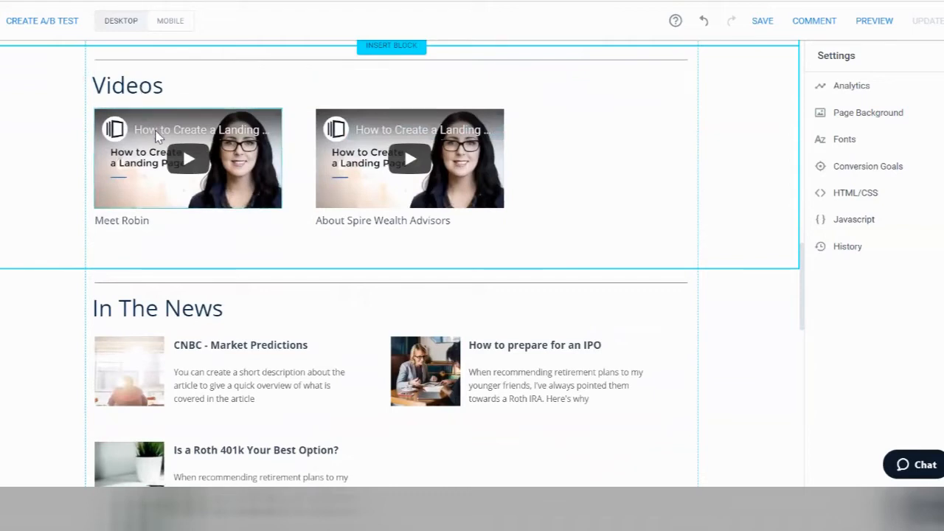
pyautogui.click(156, 135)
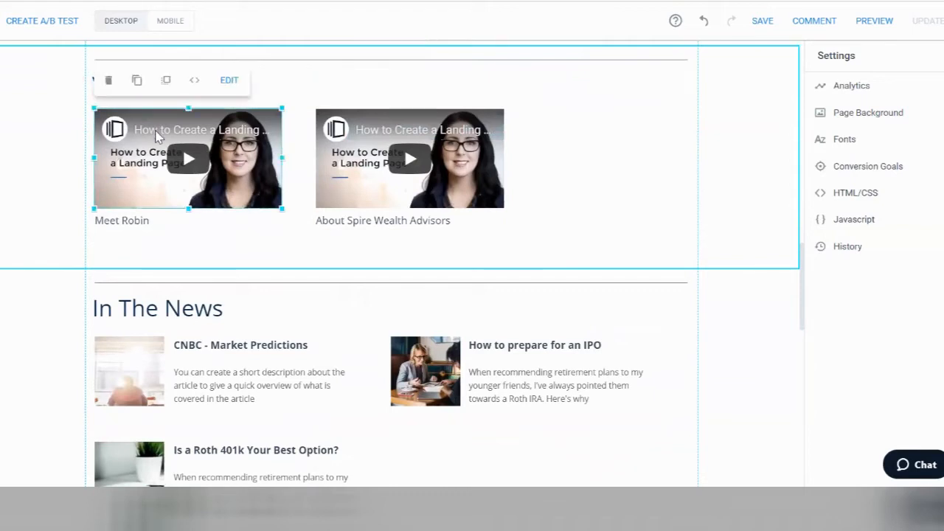
pyautogui.click(229, 81)
pyautogui.moveTo(236, 81); pyautogui.dragTo(99, 83)
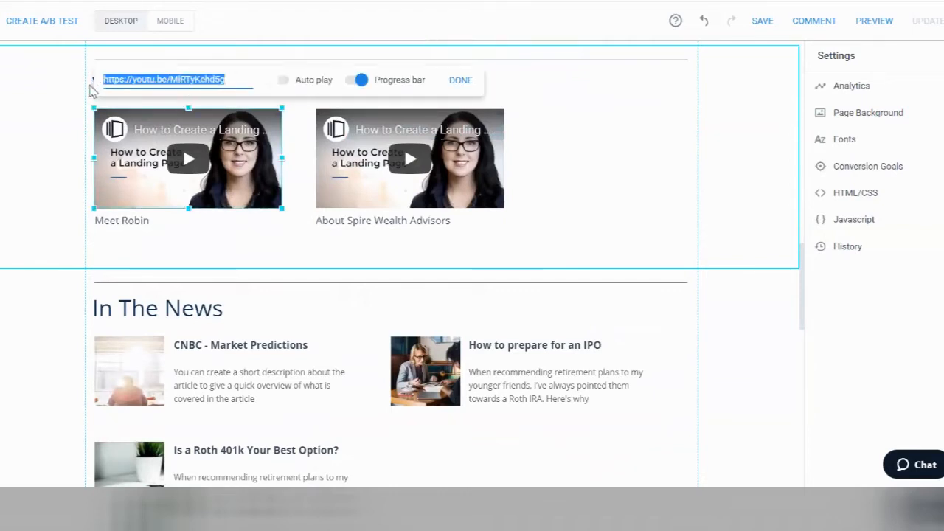
pyautogui.click(461, 80)
pyautogui.click(137, 221)
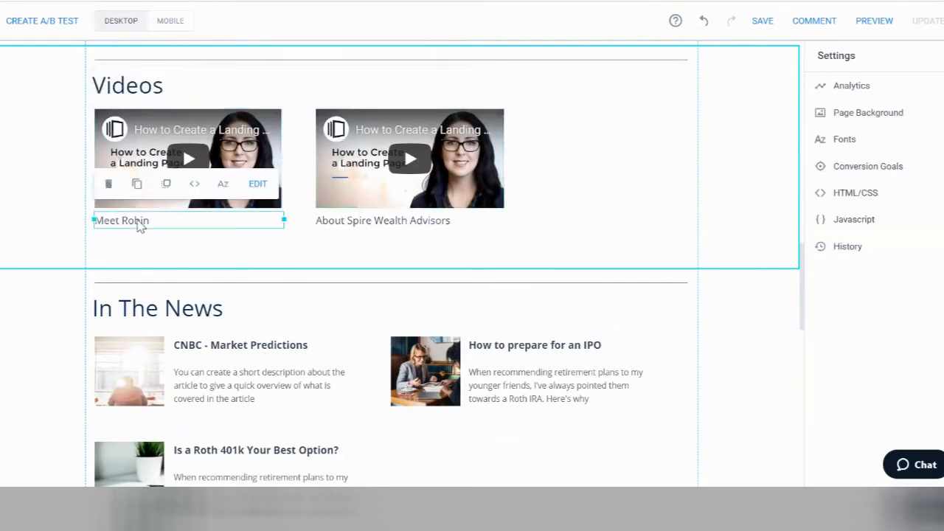
pyautogui.click(137, 219)
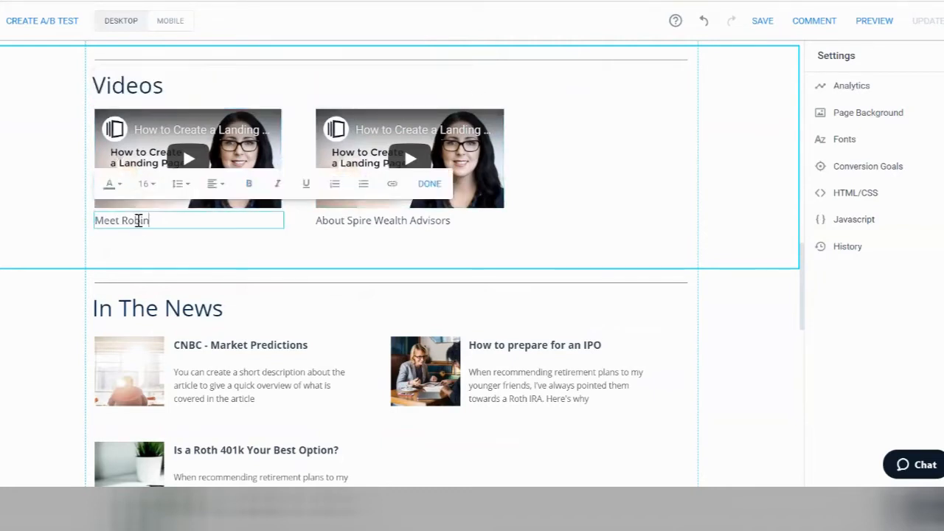
pyautogui.click(373, 223)
pyautogui.scroll(-3, 565, 213)
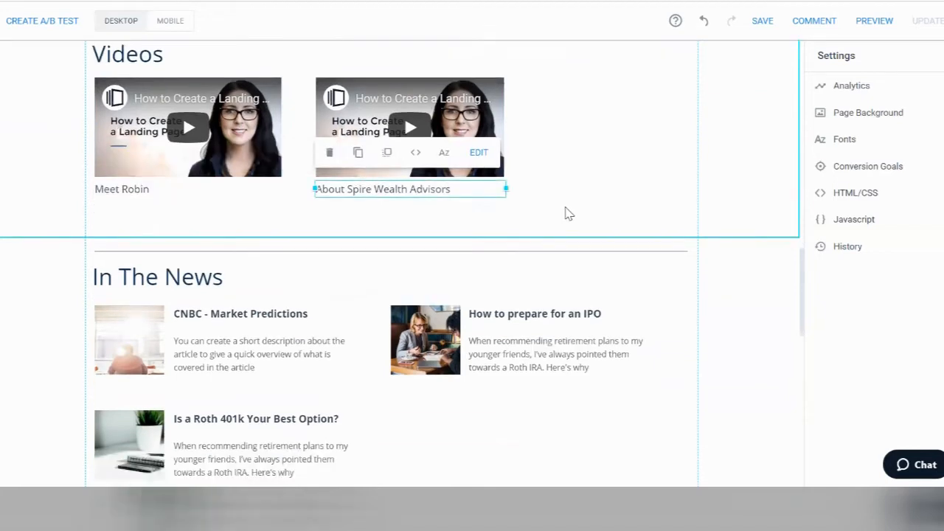
pyautogui.scroll(-1, 568, 212)
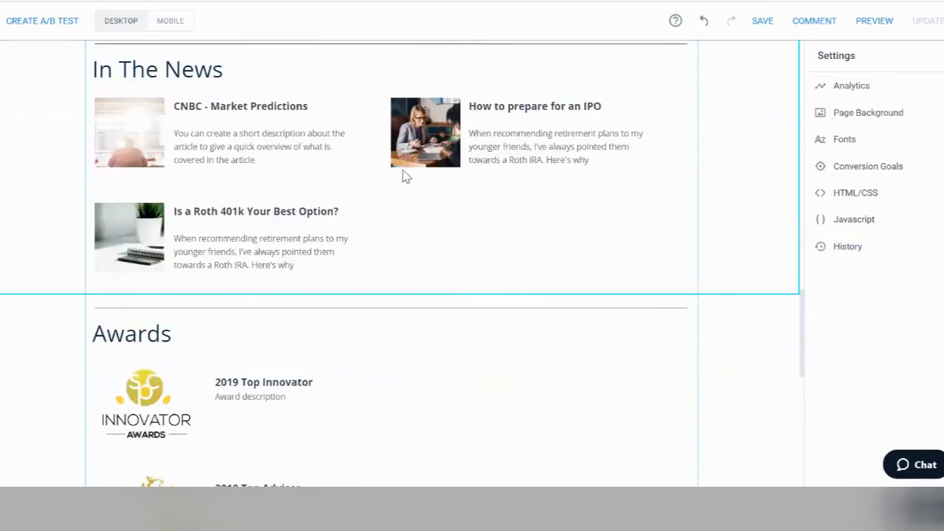
# Step: Rename the In The News heading to 'Newsletter'
pyautogui.click(200, 80)
pyautogui.doubleClick(215, 73)
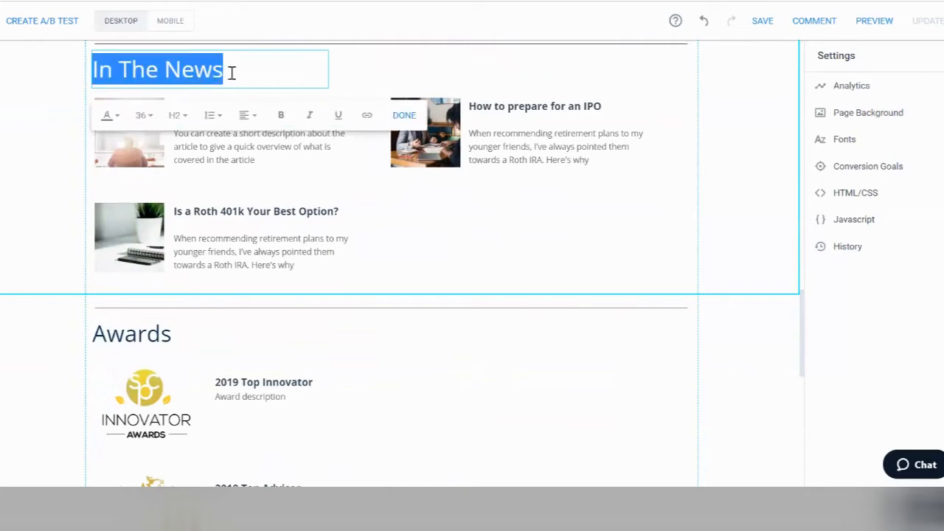
pyautogui.write('Newsletter')
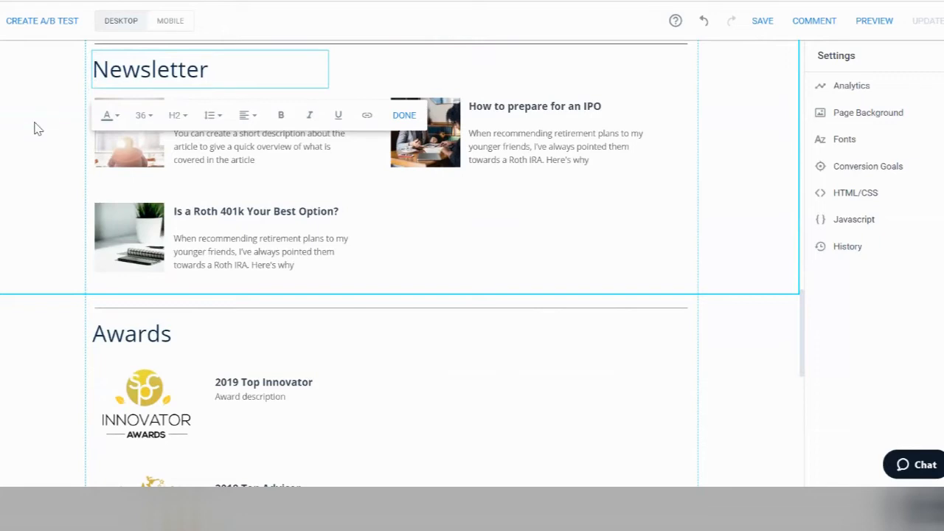
pyautogui.click(87, 120)
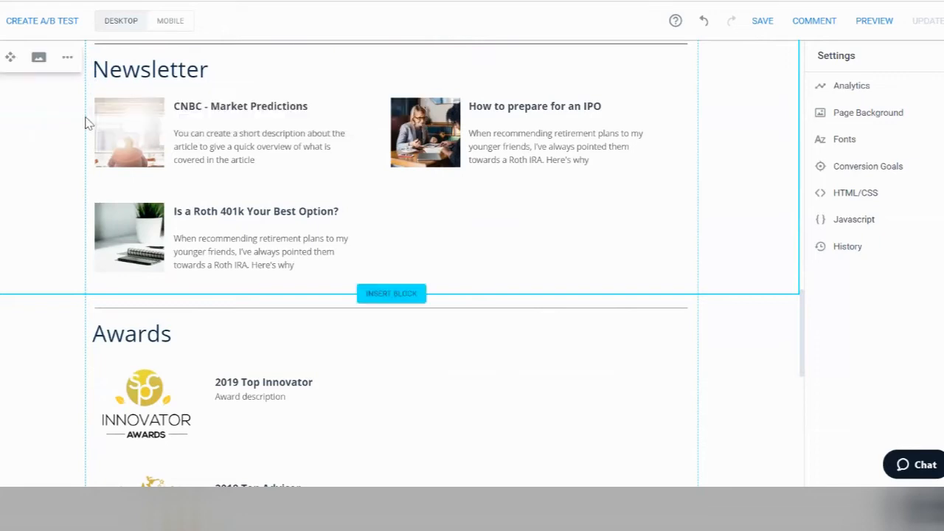
pyautogui.click(211, 108)
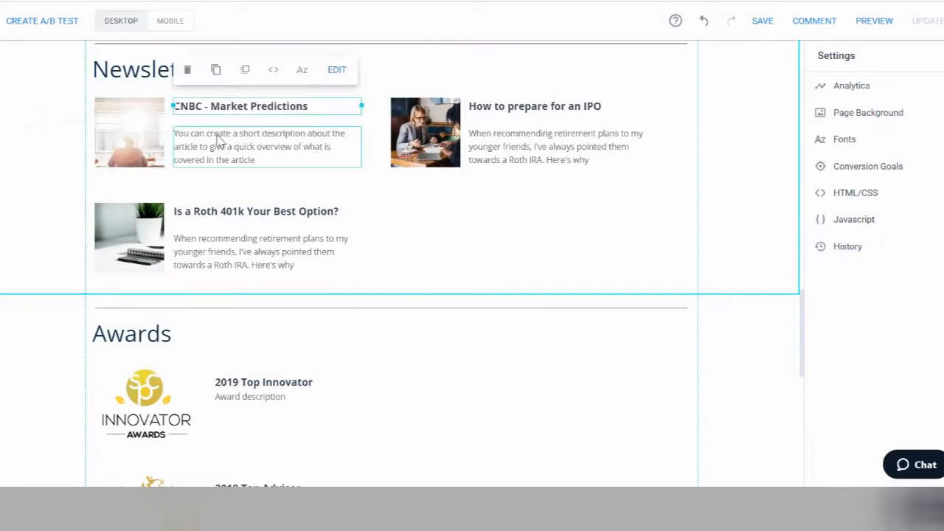
pyautogui.click(219, 140)
pyautogui.click(145, 140)
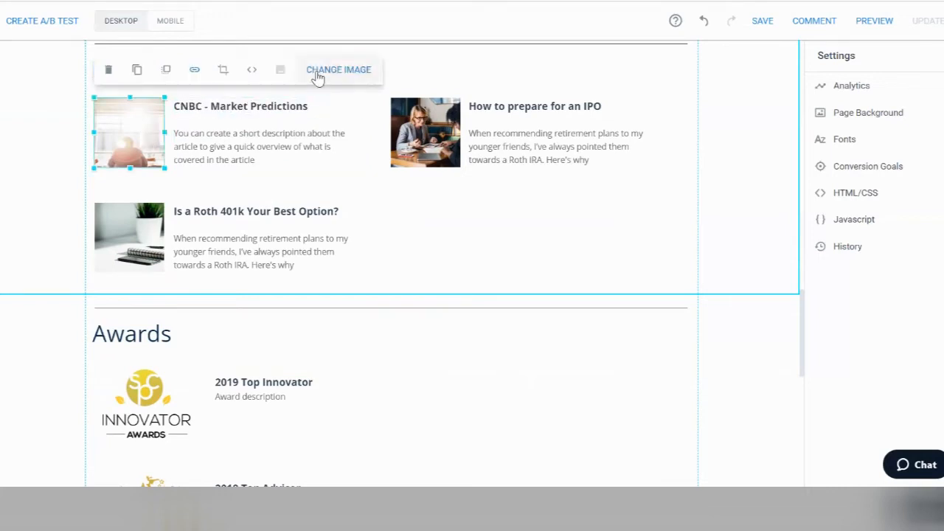
pyautogui.click(196, 80)
pyautogui.click(131, 105)
pyautogui.moveTo(180, 70); pyautogui.dragTo(97, 79)
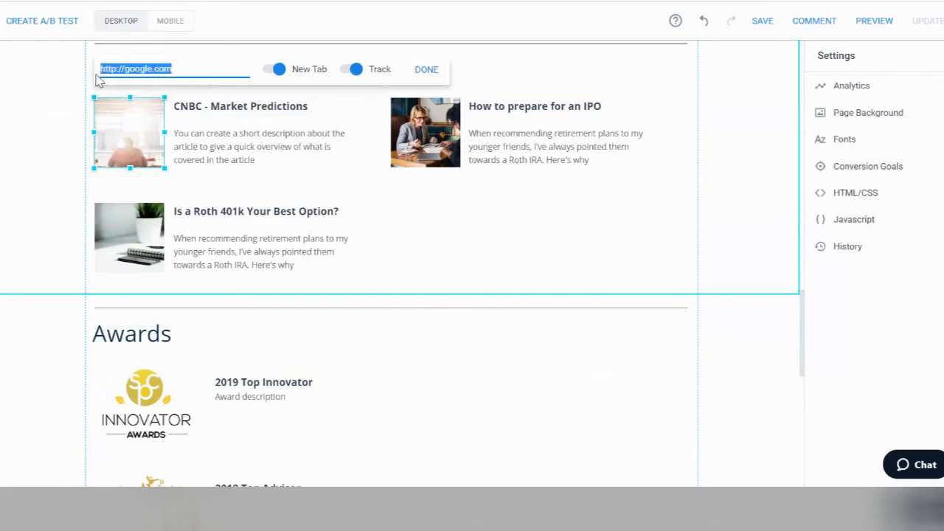
pyautogui.click(433, 77)
# Step: Select the 2019 Top Innovator award image, title and description
pyautogui.scroll(-3, 435, 78)
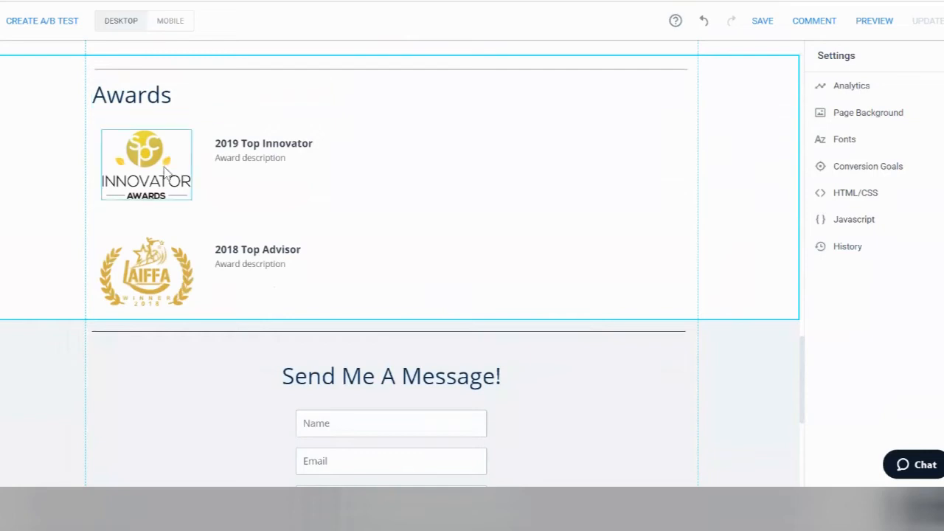
pyautogui.click(166, 174)
pyautogui.click(267, 146)
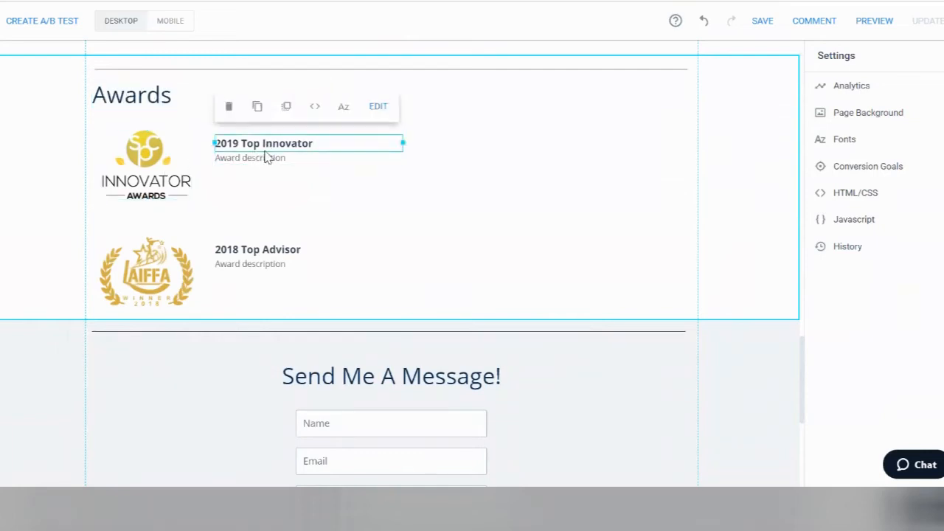
pyautogui.click(266, 160)
pyautogui.scroll(-3, 267, 164)
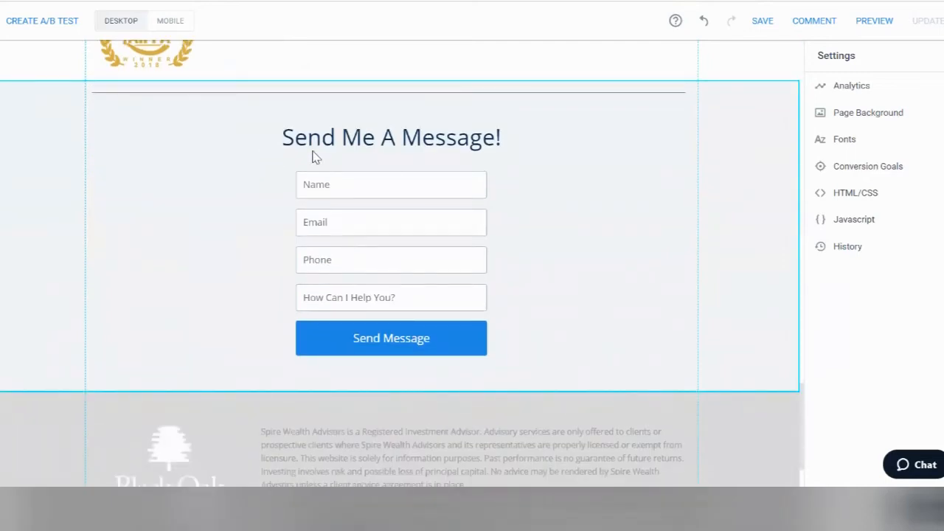
# Step: Change the form's thank-you message to 'Thank You! You can expect a call in the next 24 hours.'
pyautogui.click(349, 213)
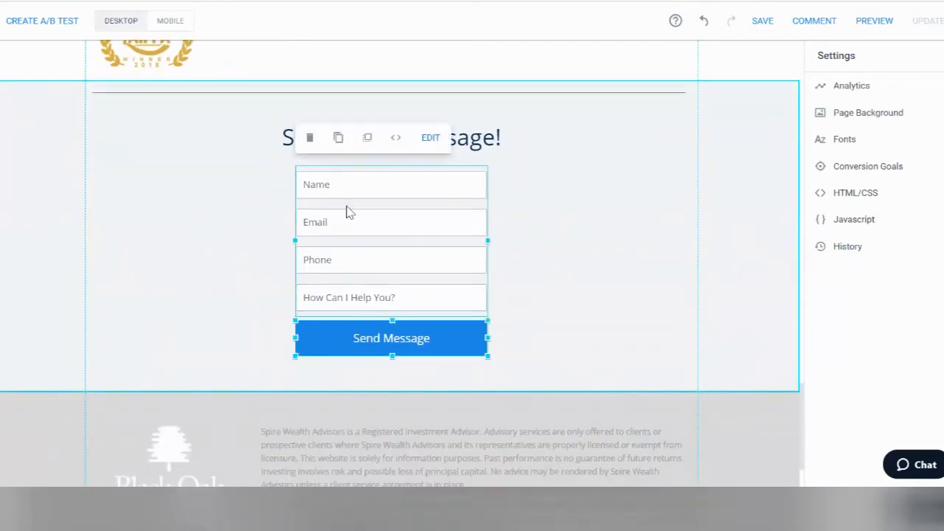
pyautogui.click(442, 138)
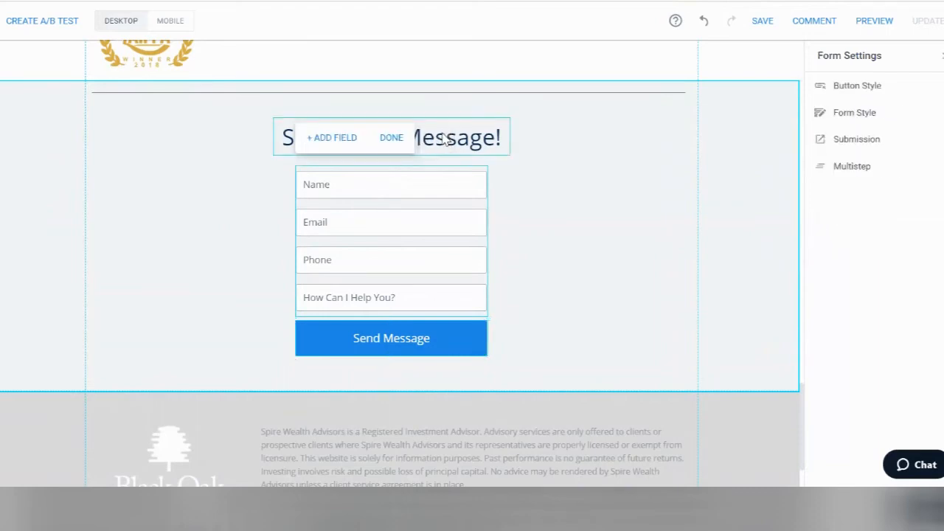
pyautogui.click(329, 140)
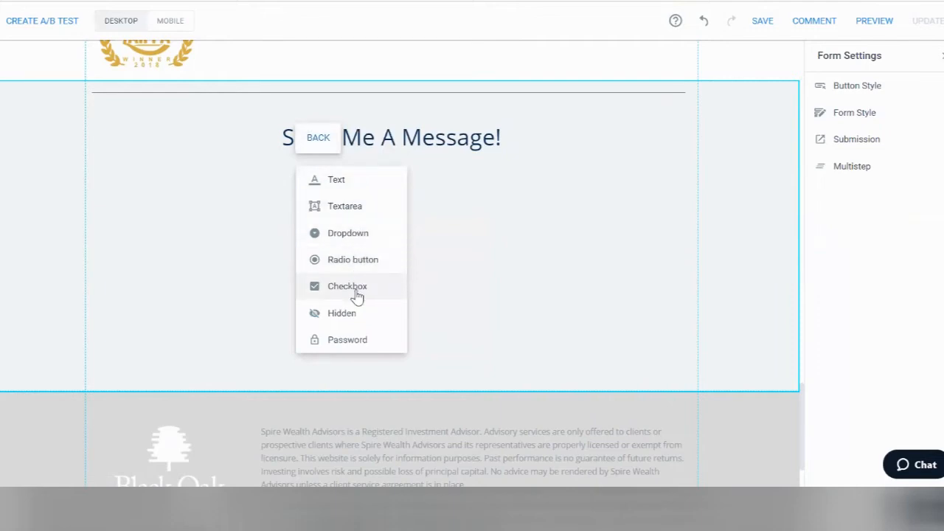
pyautogui.click(317, 148)
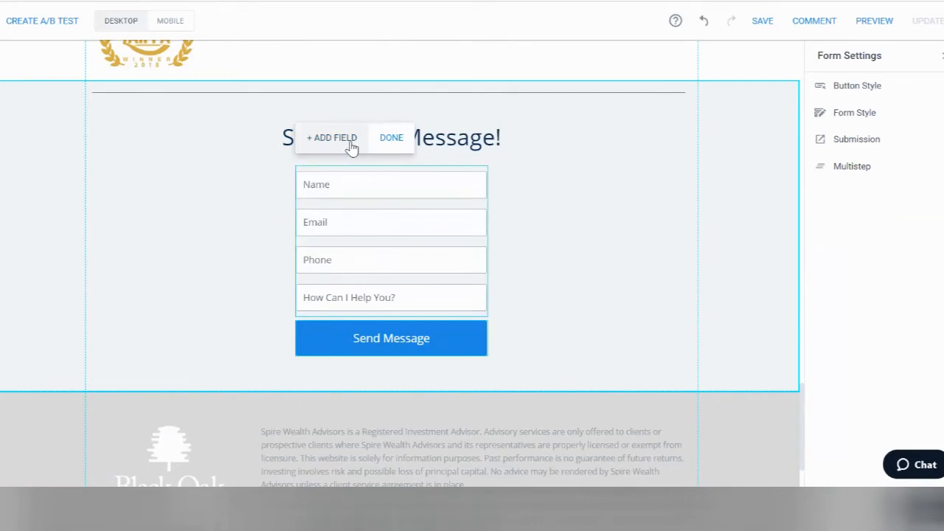
pyautogui.click(877, 142)
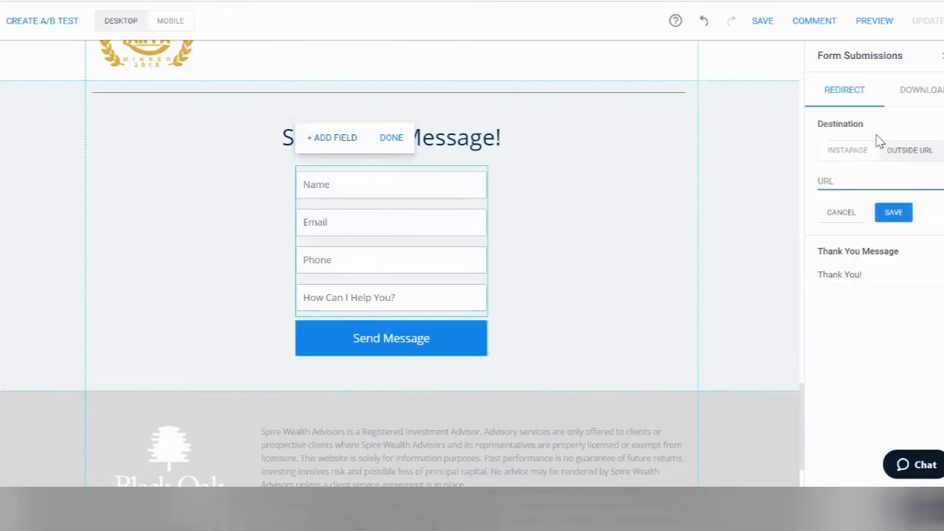
pyautogui.click(871, 274)
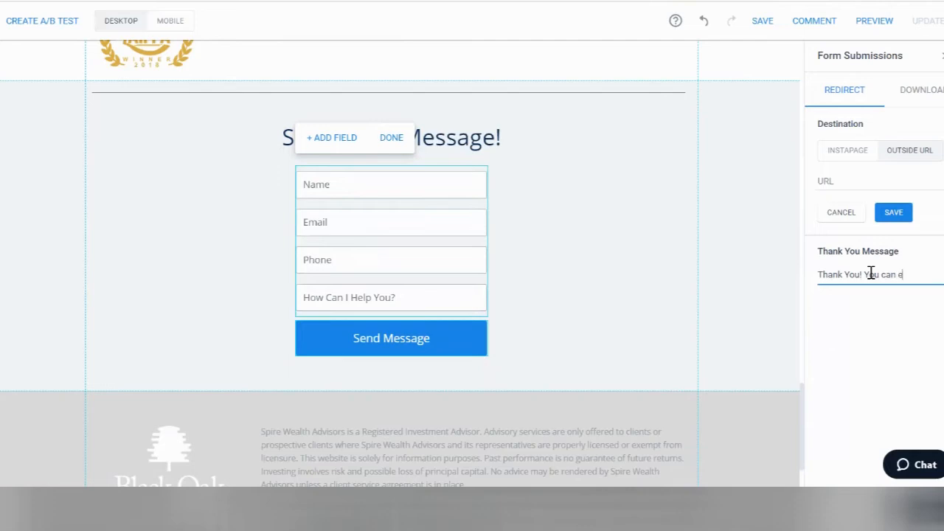
pyautogui.press('Return')
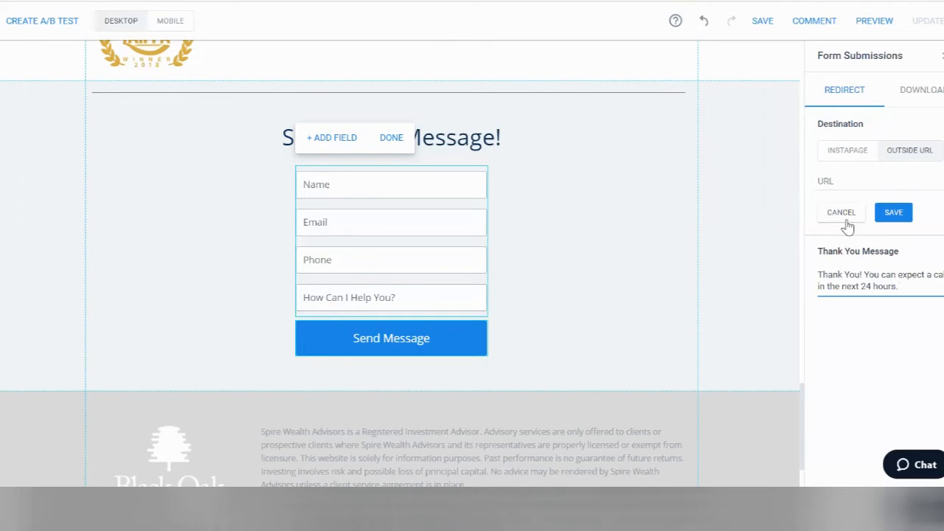
pyautogui.click(940, 57)
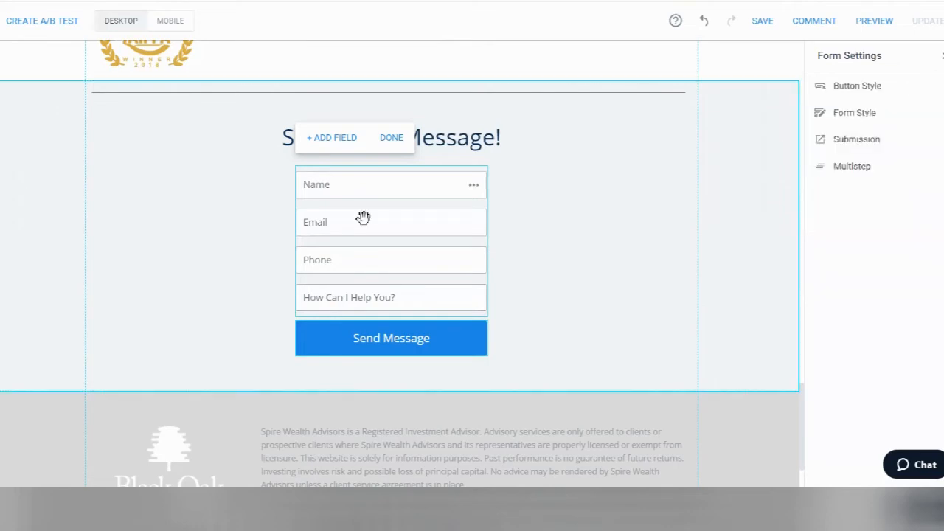
pyautogui.scroll(-2, 200, 227)
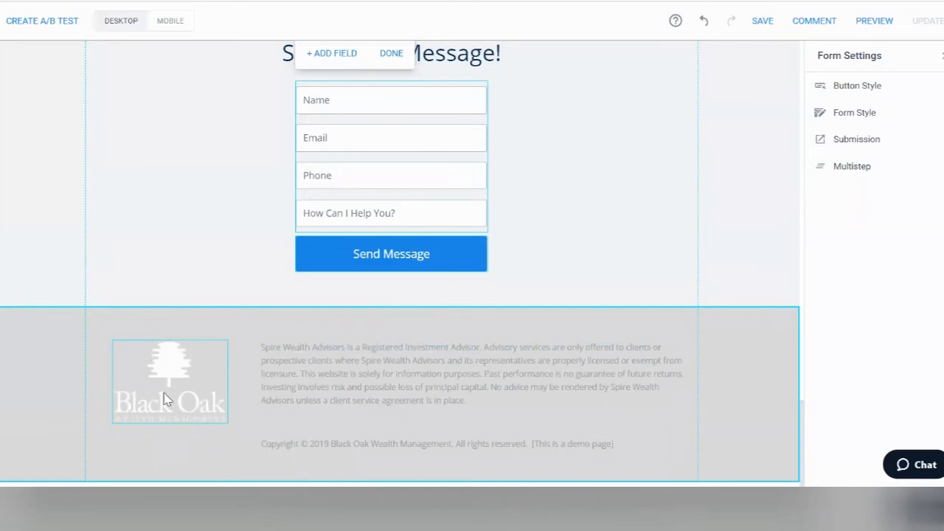
pyautogui.click(165, 399)
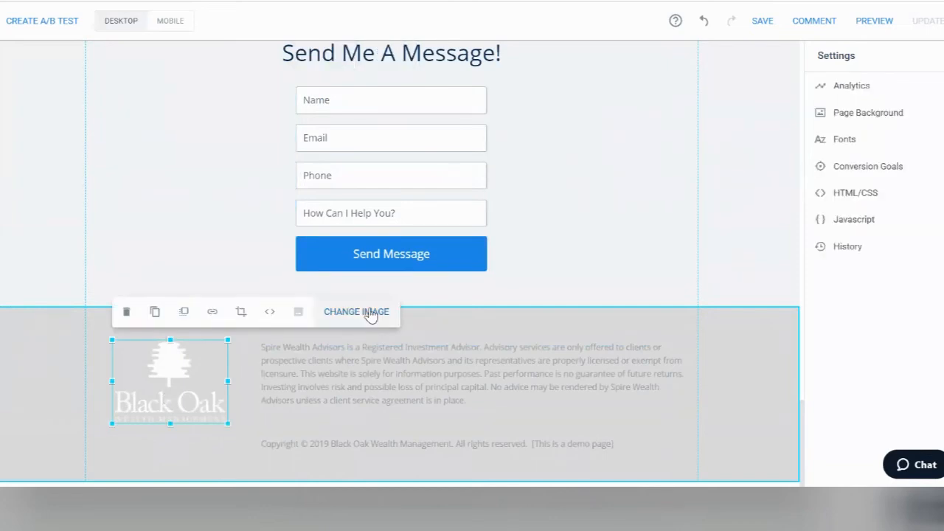
pyautogui.click(372, 356)
pyautogui.click(371, 350)
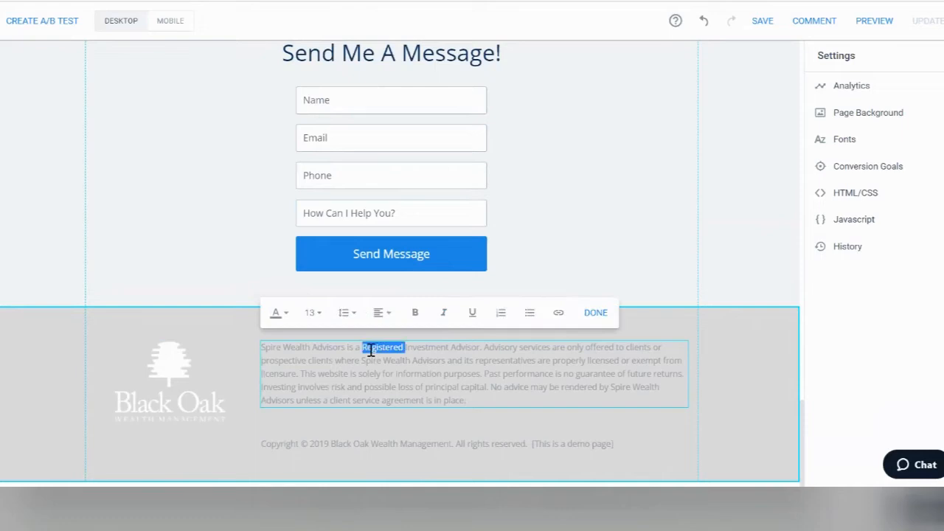
pyautogui.tripleClick(370, 350)
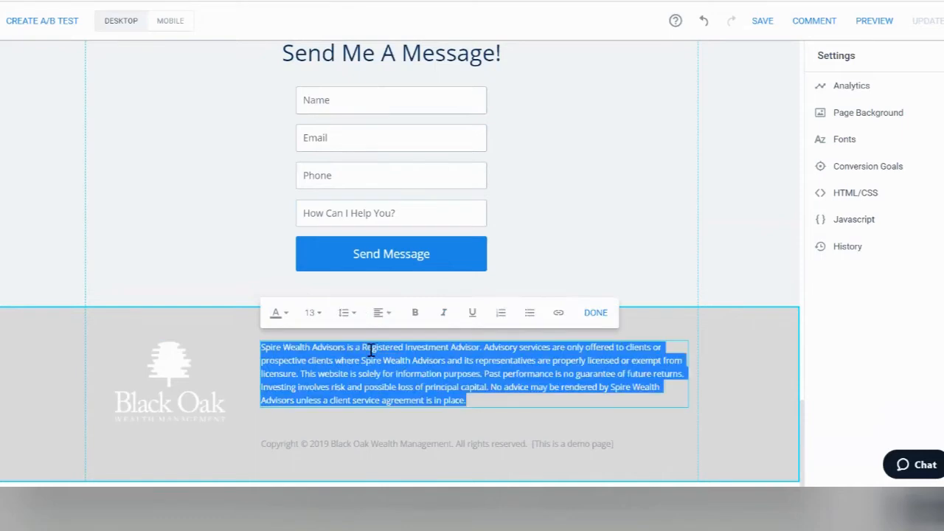
pyautogui.click(346, 449)
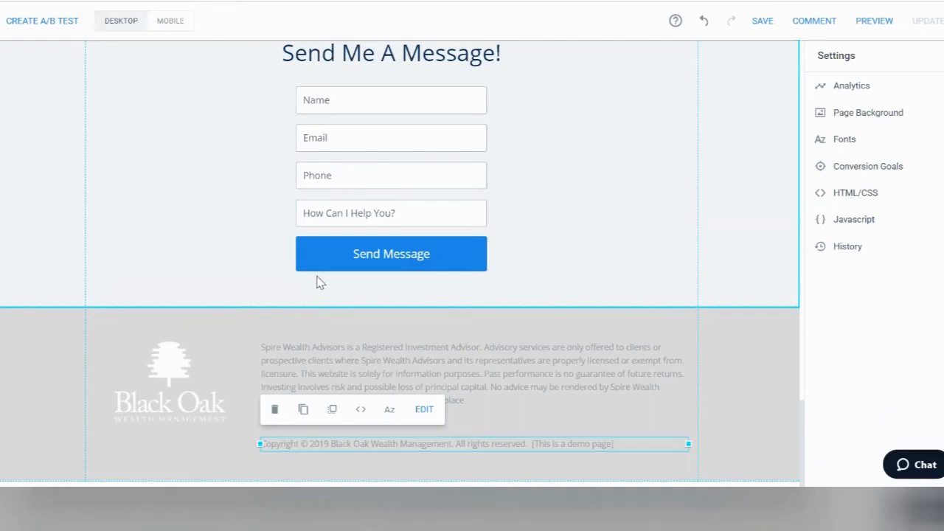
pyautogui.scroll(10, 325, 279)
pyautogui.scroll(10, 324, 278)
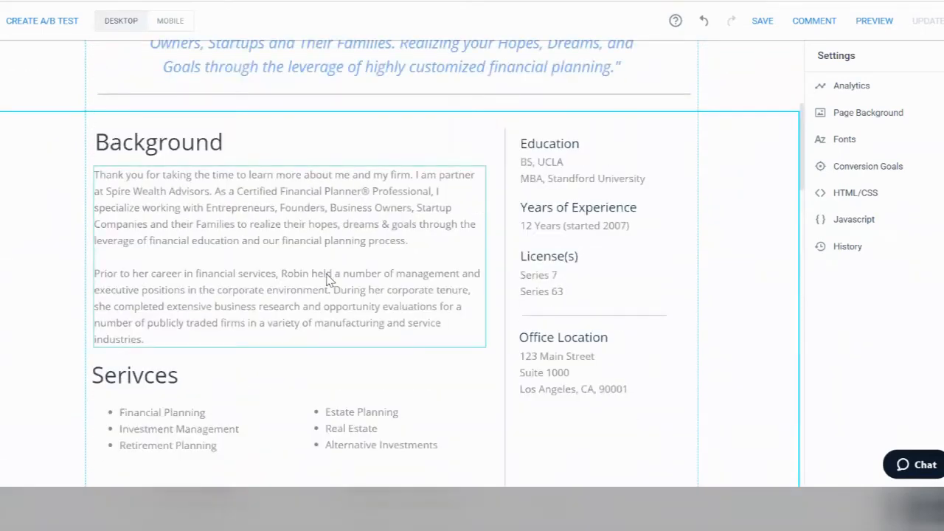
# Step: Open the office address in Google Maps and copy its share link
pyautogui.click(561, 371)
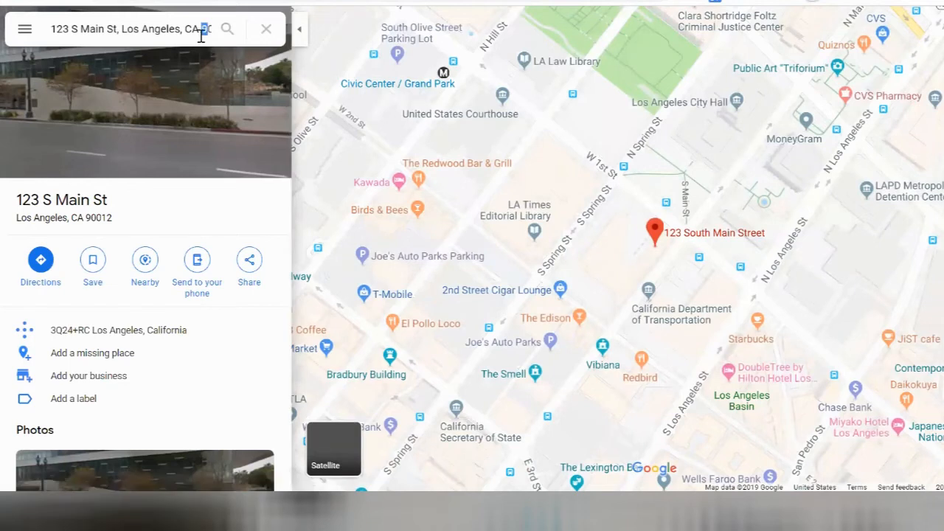
pyautogui.click(200, 30)
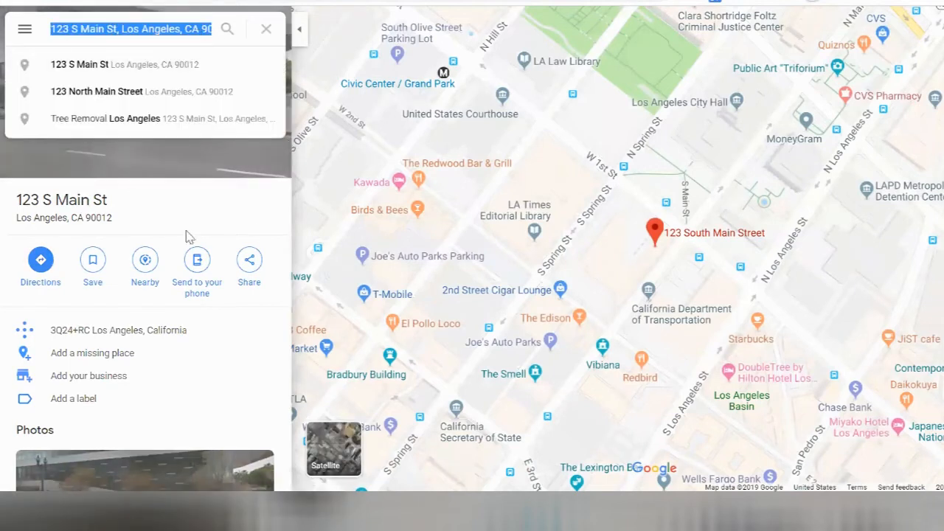
pyautogui.click(250, 264)
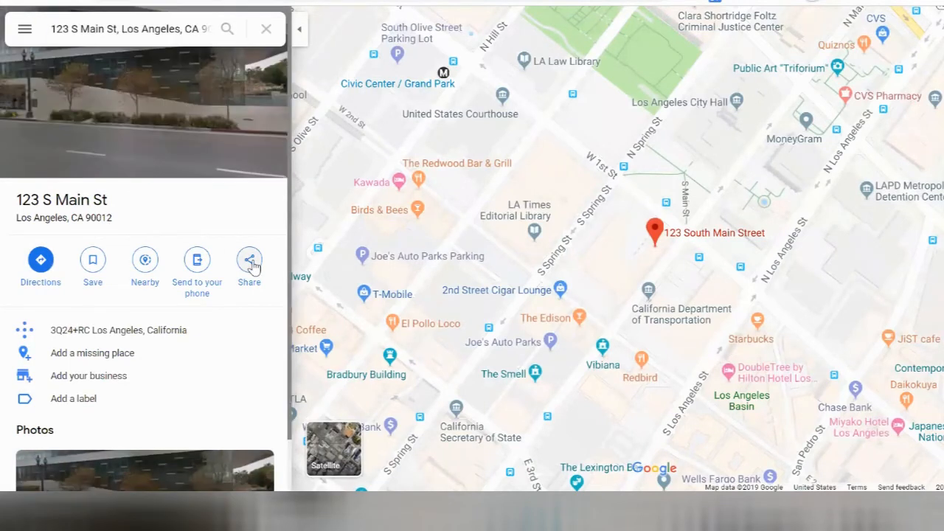
pyautogui.click(622, 278)
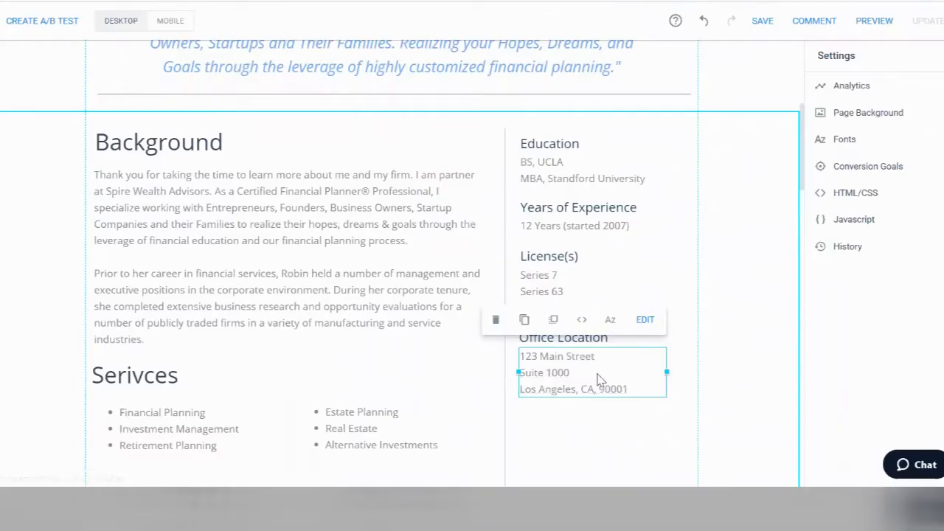
# Step: Link the Office Location address to the copied Google Maps URL, new tab and tracking on
pyautogui.tripleClick(598, 373)
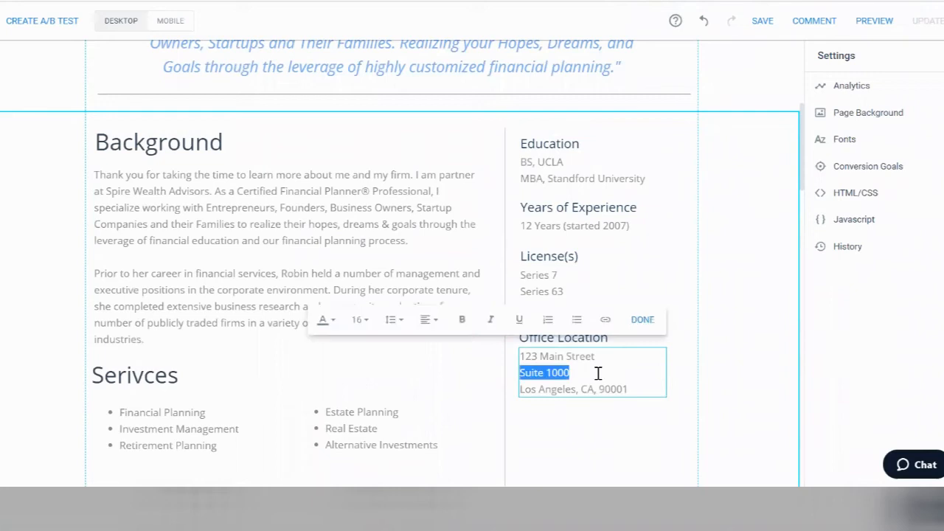
pyautogui.hotkey('ctrl', 'a')
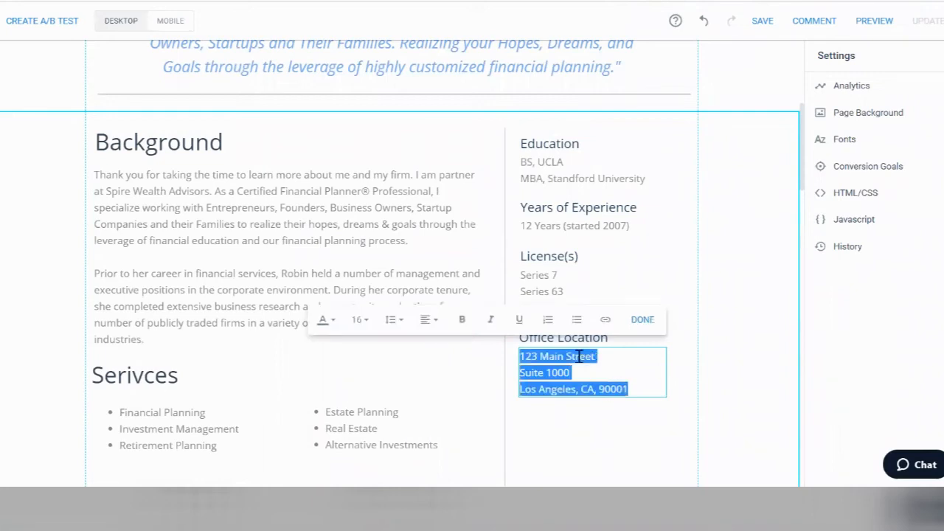
pyautogui.click(606, 320)
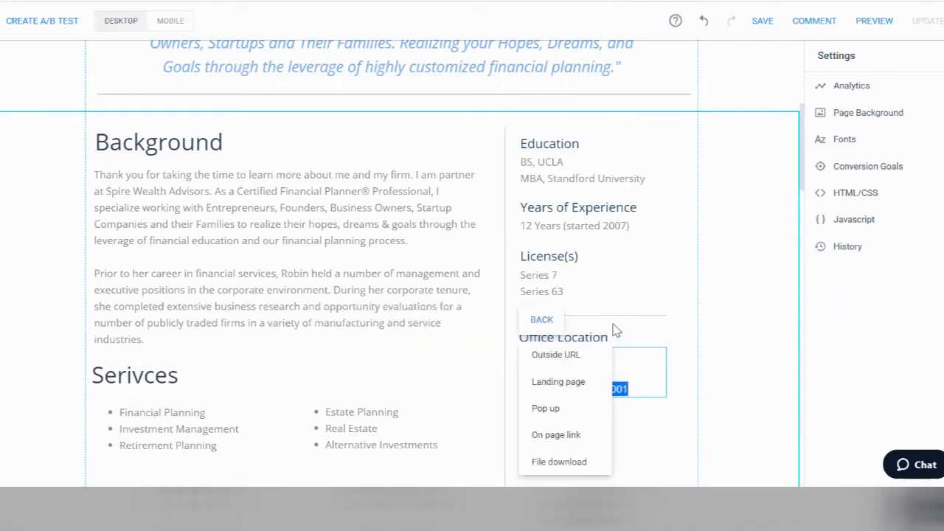
pyautogui.click(580, 354)
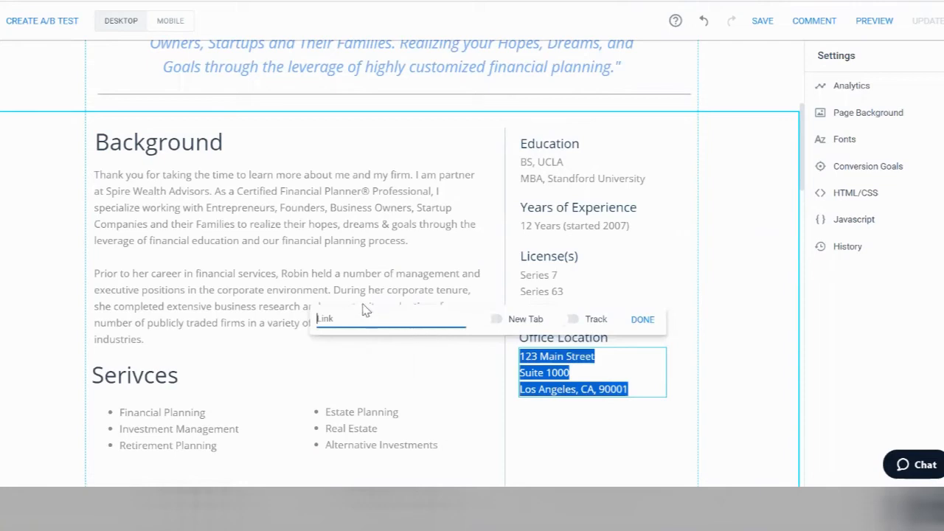
pyautogui.hotkey('ctrl', 'v')
pyautogui.click(494, 319)
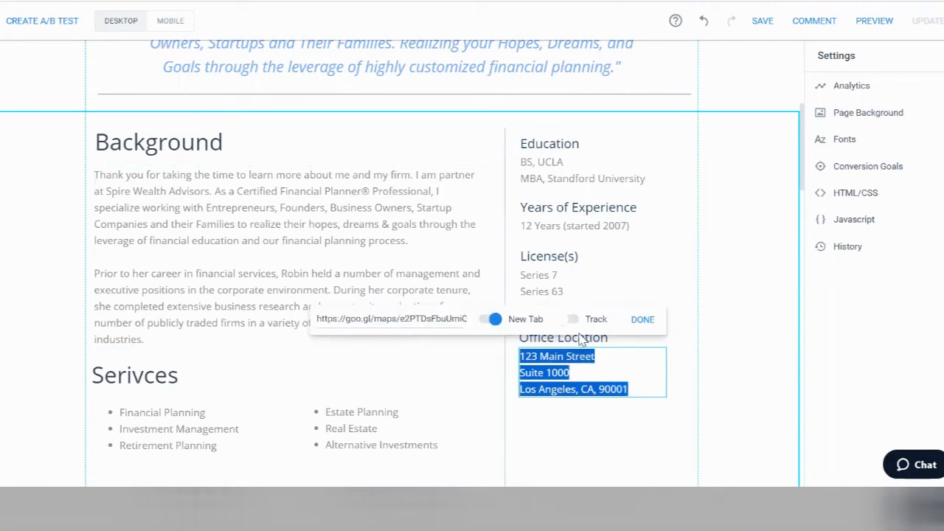
pyautogui.click(583, 320)
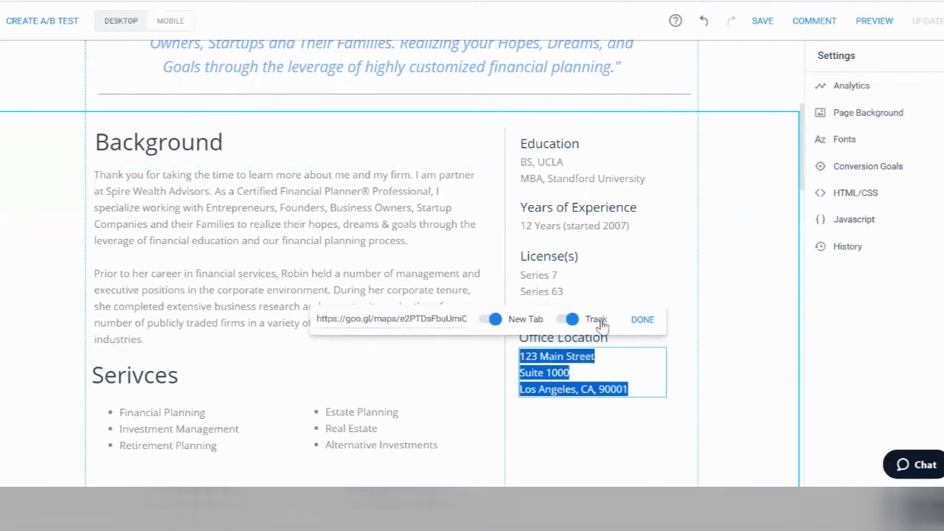
pyautogui.click(655, 326)
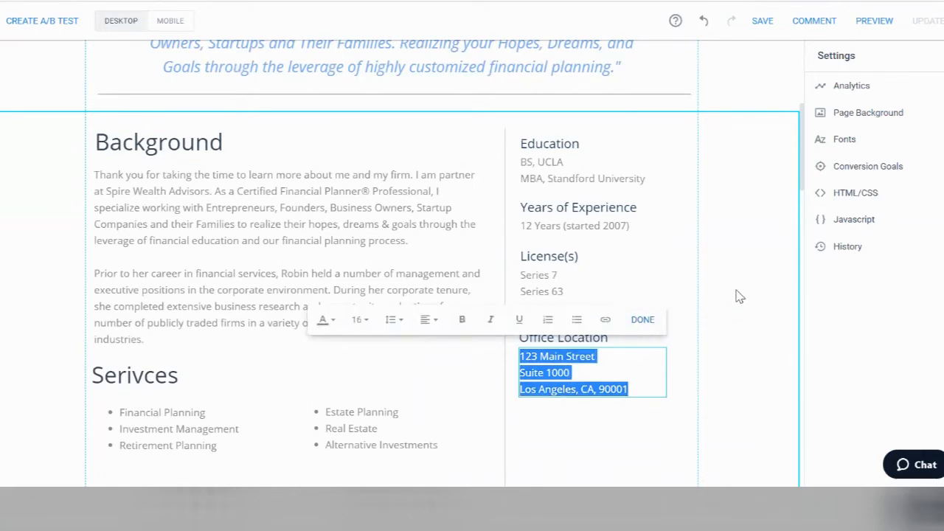
pyautogui.click(643, 322)
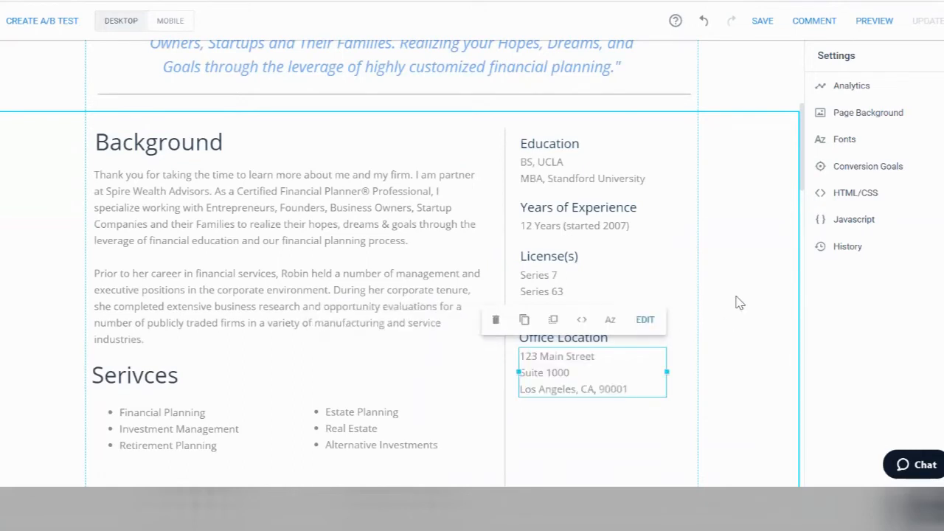
pyautogui.scroll(4, 659, 319)
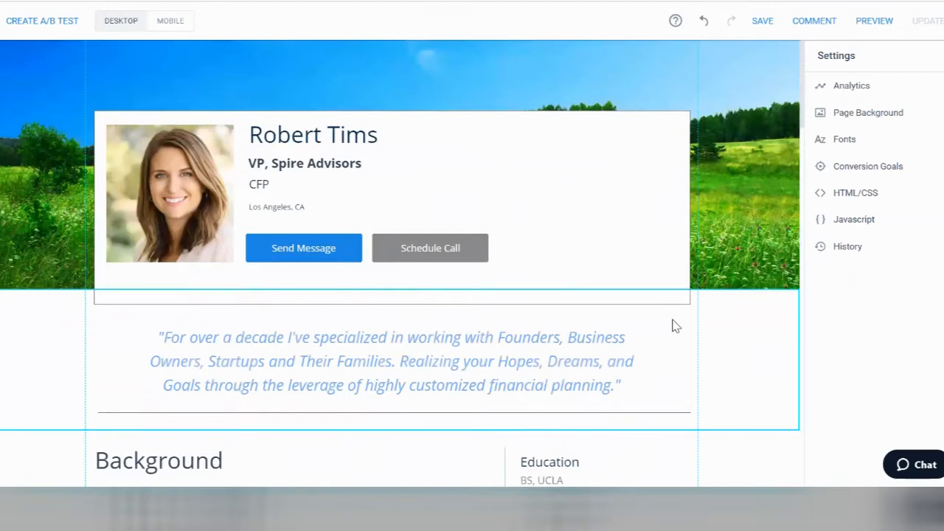
pyautogui.click(450, 248)
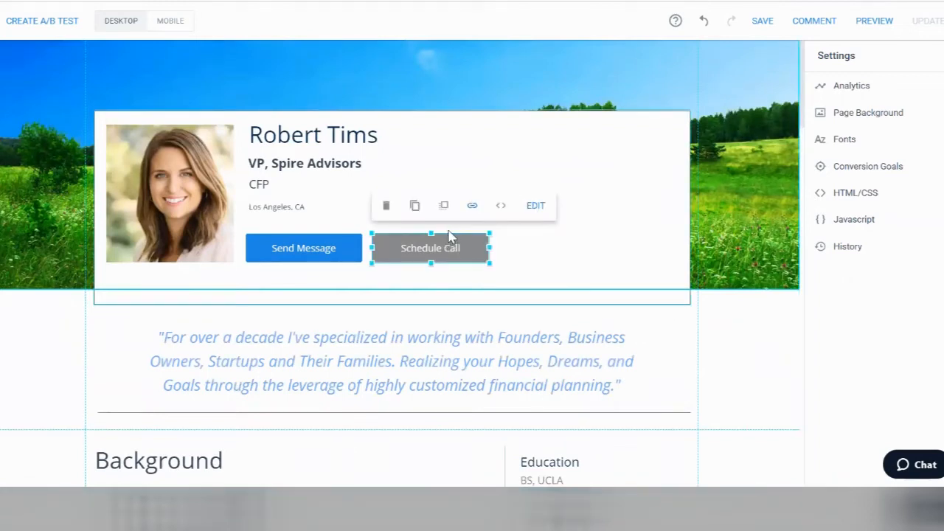
pyautogui.click(538, 256)
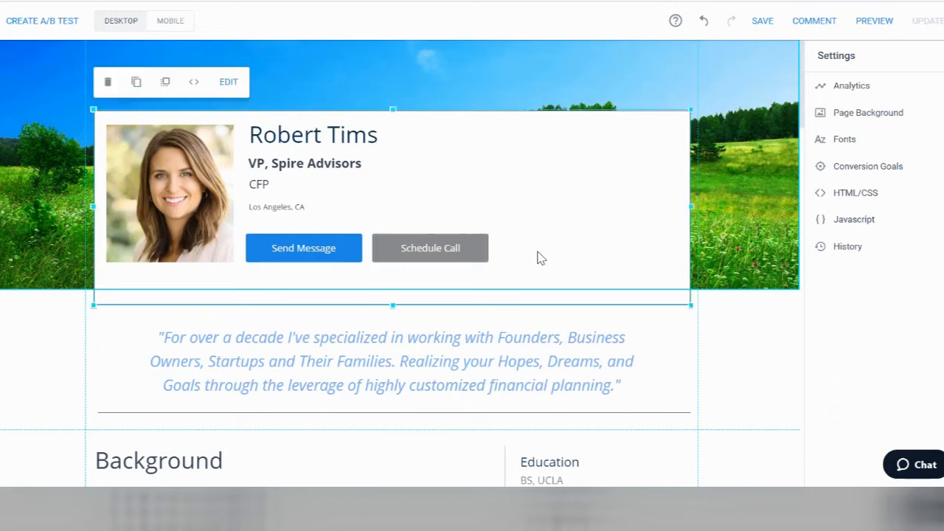
pyautogui.click(398, 247)
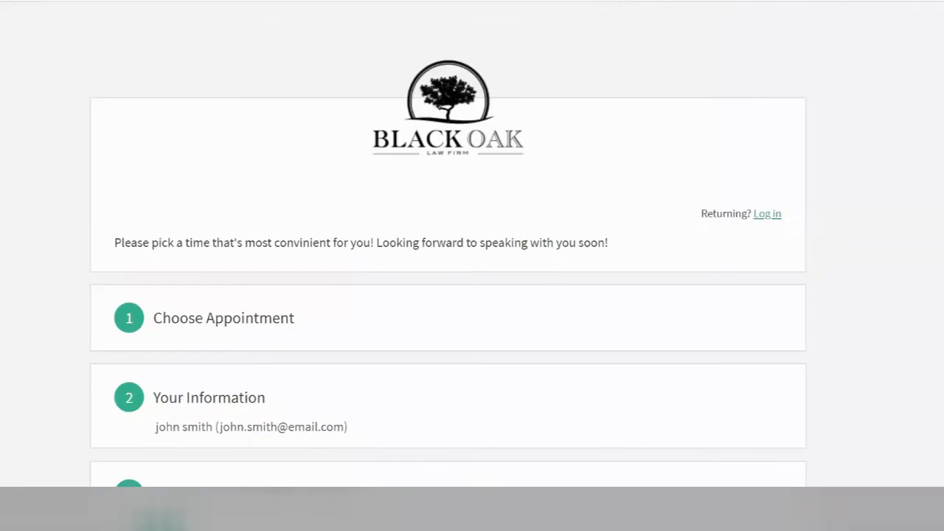
# Step: Dismiss the Acuity tip and copy the link under Client's Scheduling Page > Scheduling Page Link
pyautogui.scroll(-3, 447, 244)
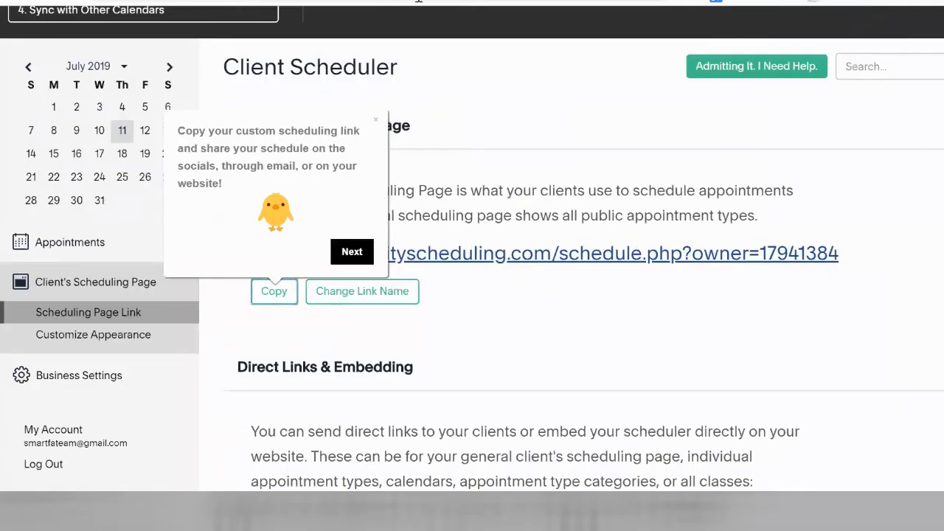
pyautogui.click(345, 252)
pyautogui.scroll(-3, 405, 415)
pyautogui.scroll(5, 333, 186)
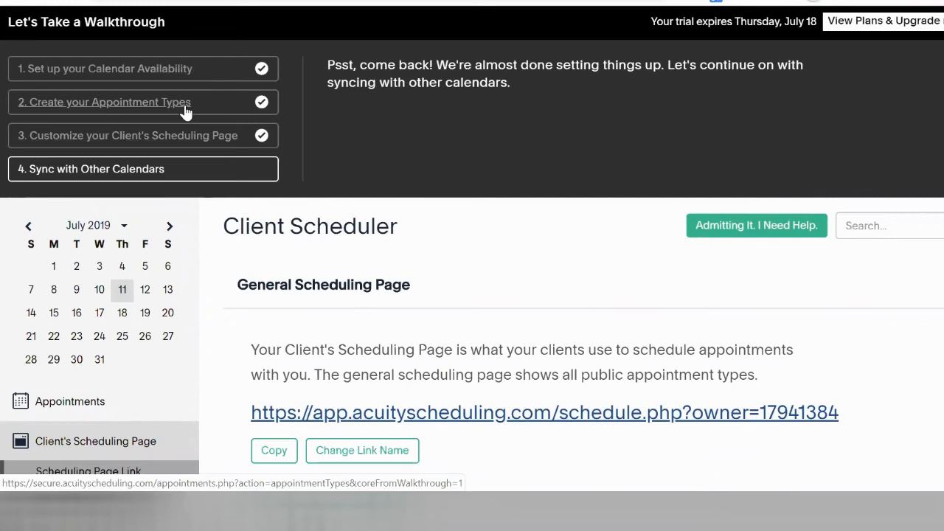
pyautogui.scroll(-3, 198, 147)
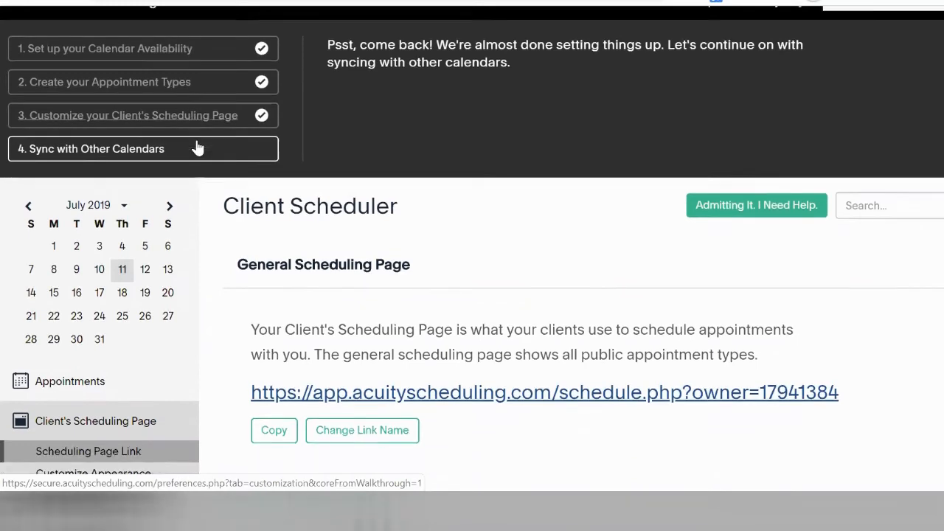
pyautogui.click(108, 214)
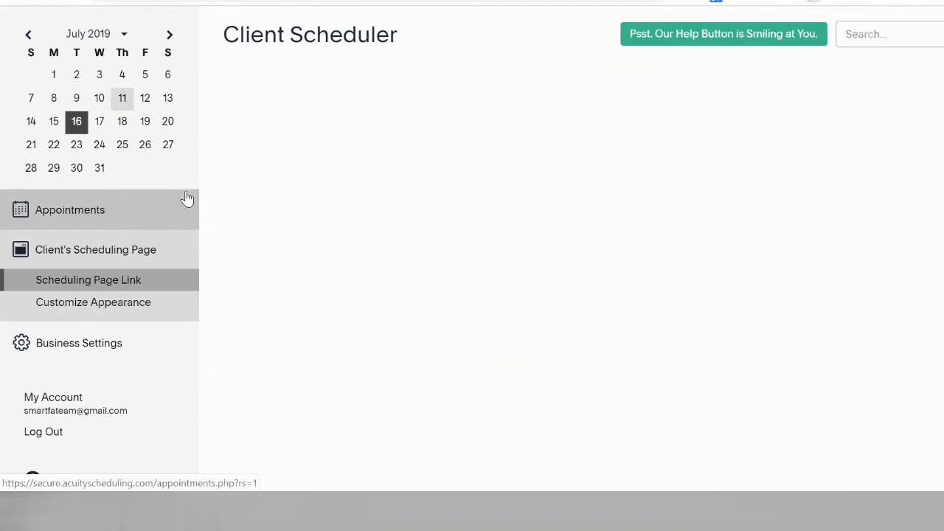
pyautogui.scroll(-2, 311, 164)
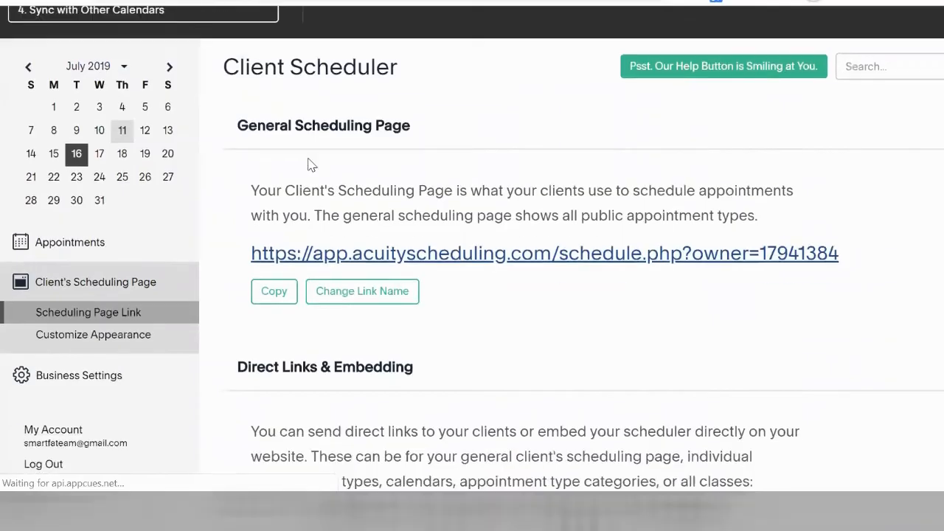
pyautogui.click(275, 303)
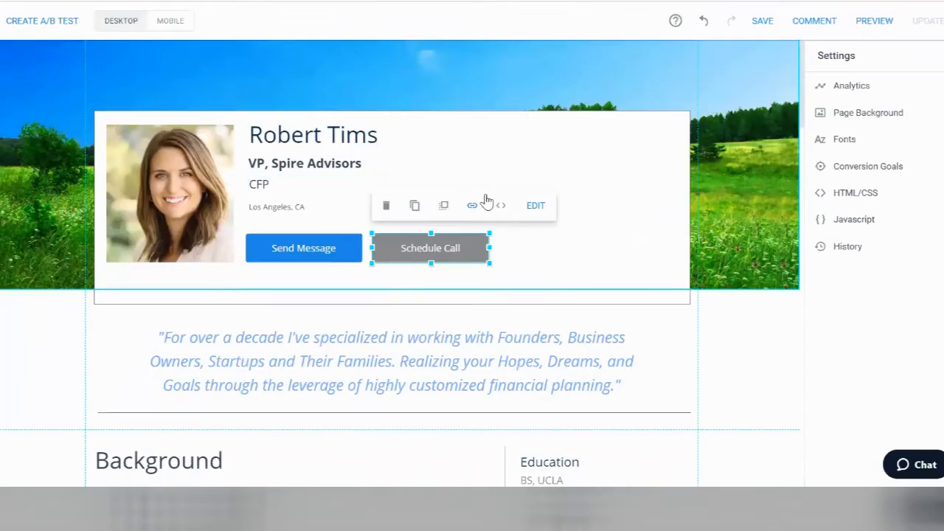
# Step: Set Schedule Call's Outside URL to the pasted Acuity link, opening in a new tab with tracking
pyautogui.click(472, 205)
pyautogui.click(424, 241)
pyautogui.hotkey('ctrl', 'v')
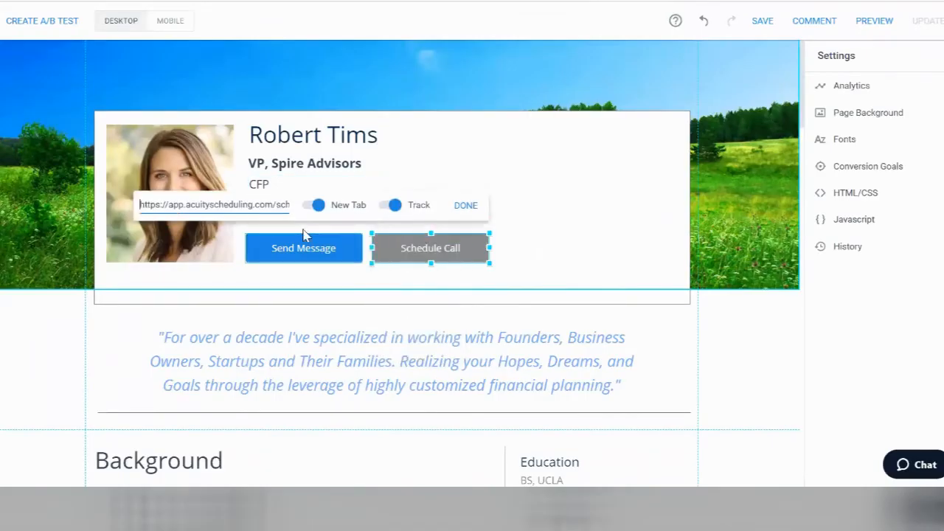
pyautogui.tripleClick(252, 209)
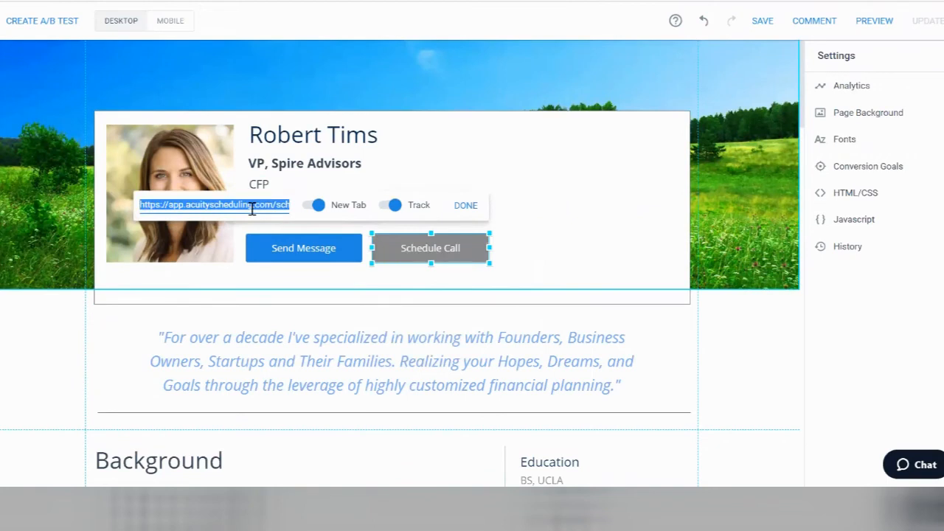
pyautogui.click(466, 206)
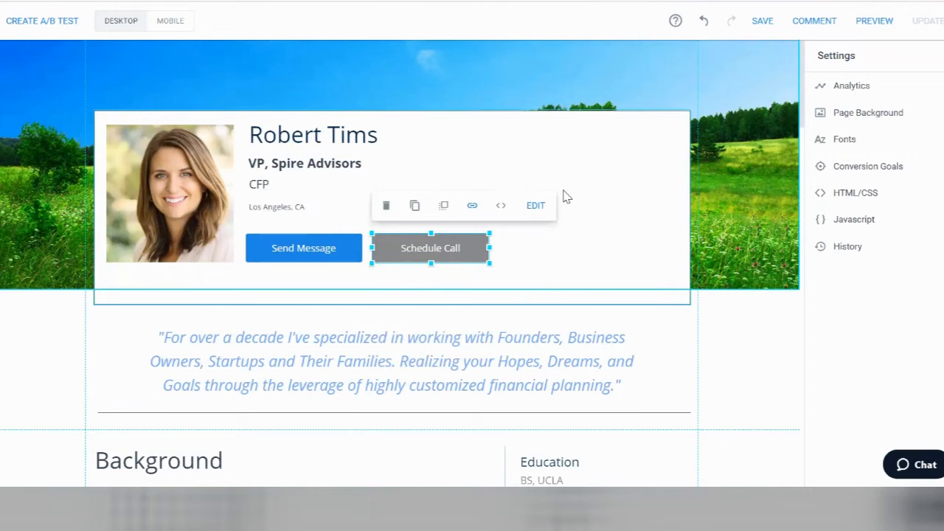
pyautogui.scroll(-3, 74, 207)
pyautogui.click(73, 207)
pyautogui.scroll(4, 74, 207)
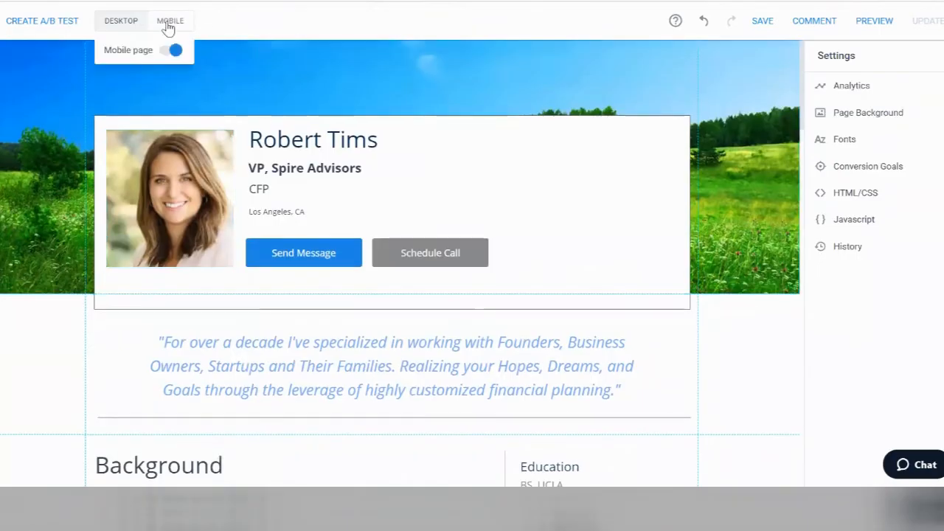
# Step: In Mobile view, move both bullet lists and the divider box up beneath the Serivces heading
pyautogui.click(167, 23)
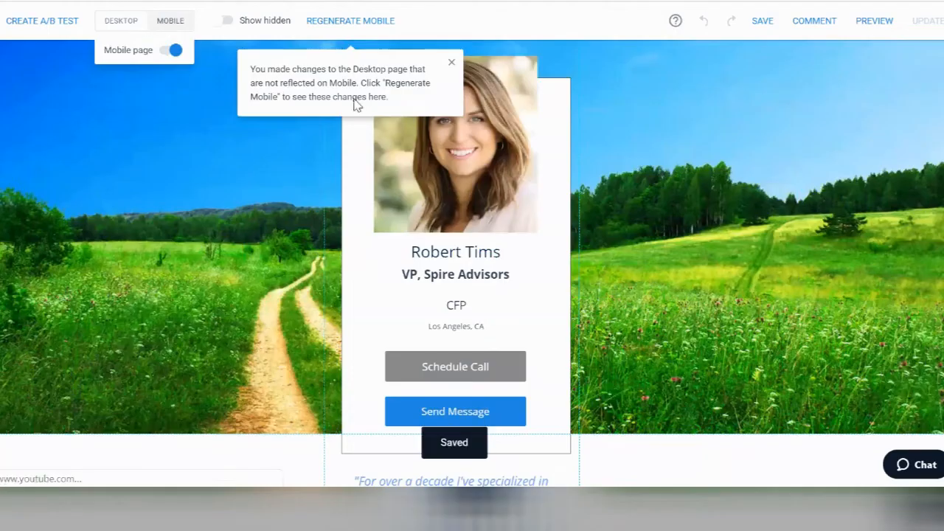
pyautogui.click(451, 62)
pyautogui.scroll(-1, 299, 138)
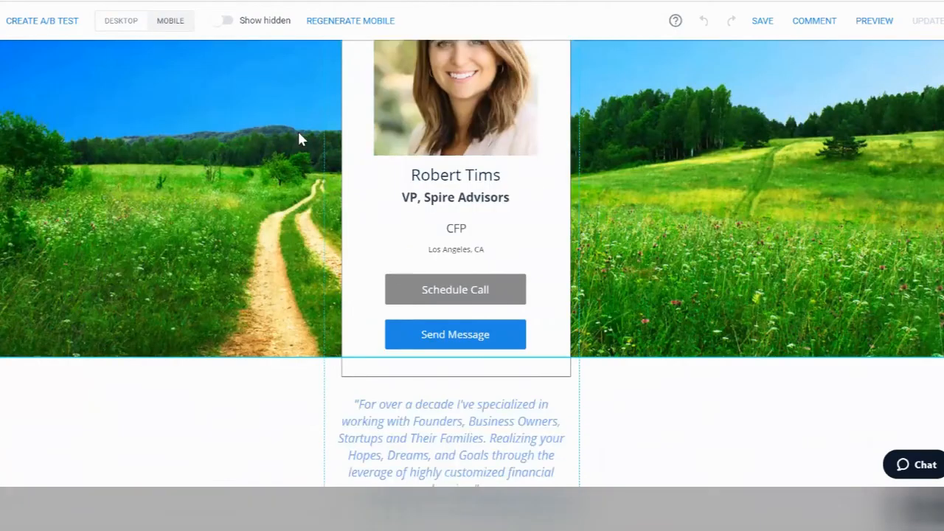
pyautogui.scroll(-10, 299, 139)
pyautogui.click(341, 158)
pyautogui.scroll(1, 354, 157)
pyautogui.moveTo(373, 230); pyautogui.dragTo(371, 89)
pyautogui.moveTo(372, 295); pyautogui.dragTo(356, 141)
pyautogui.moveTo(369, 326); pyautogui.dragTo(348, 182)
pyautogui.moveTo(427, 256); pyautogui.dragTo(415, 232)
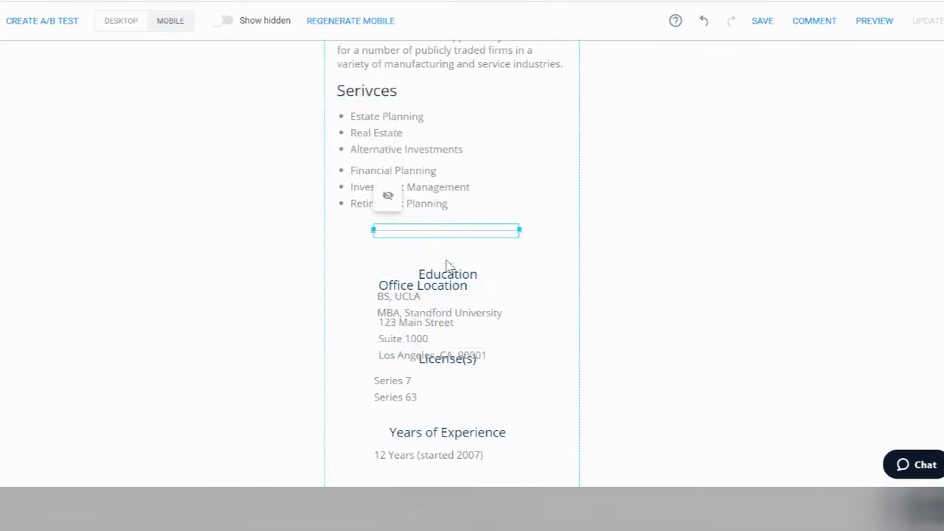
pyautogui.scroll(-3, 447, 270)
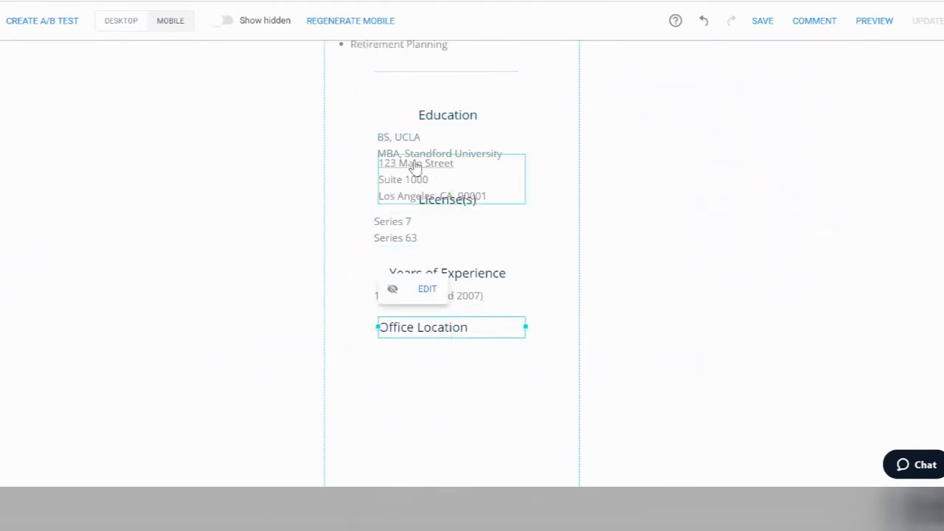
# Step: Place the address under Office Location and align the grouped heading and text blocks
pyautogui.moveTo(472, 172); pyautogui.dragTo(474, 363)
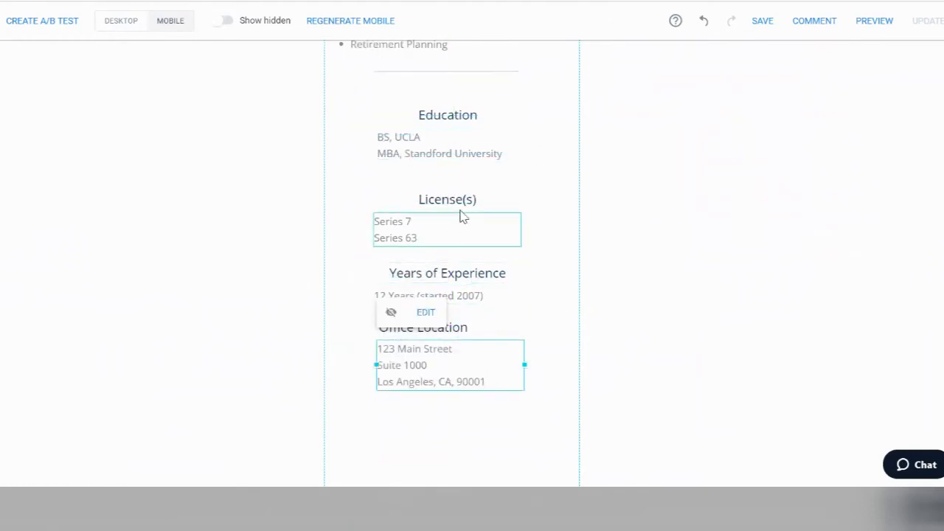
pyautogui.click(474, 330)
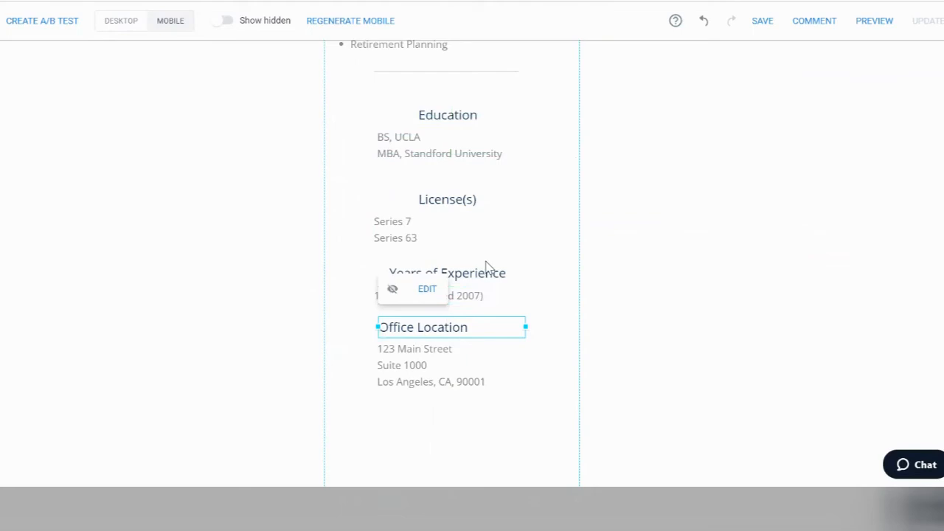
pyautogui.moveTo(613, 405); pyautogui.dragTo(383, 111)
pyautogui.click(395, 78)
pyautogui.click(477, 80)
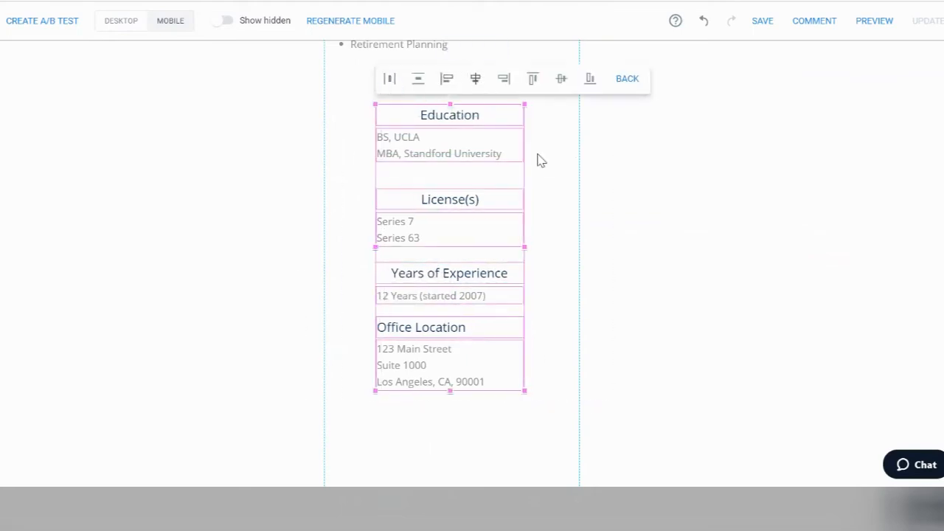
pyautogui.click(634, 204)
# Step: Align the License(s) heading with the Series text block and nudge them into place
pyautogui.moveTo(594, 256); pyautogui.dragTo(362, 198)
pyautogui.click(445, 197)
pyautogui.moveTo(594, 263); pyautogui.dragTo(369, 219)
pyautogui.moveTo(552, 242); pyautogui.dragTo(382, 196)
pyautogui.moveTo(419, 208); pyautogui.dragTo(416, 201)
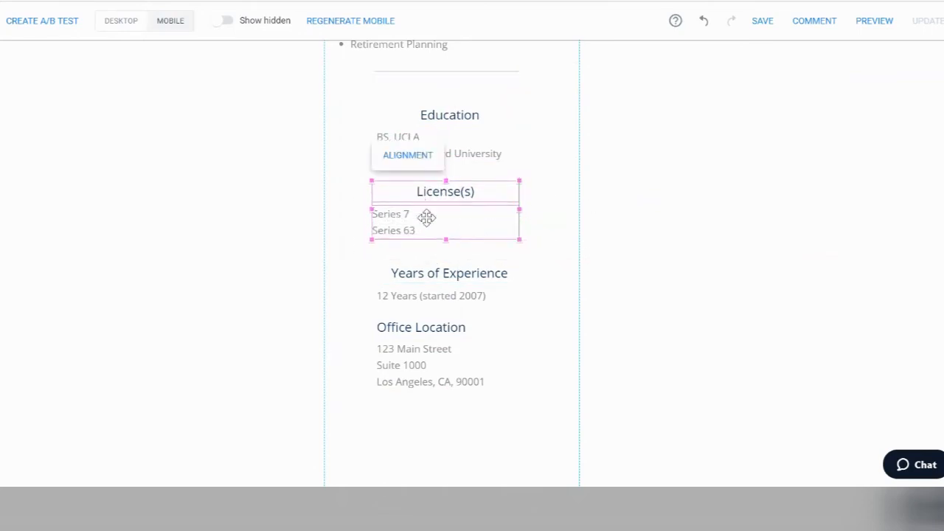
pyautogui.click(684, 265)
pyautogui.scroll(-2, 520, 265)
# Step: Move the thin divider line up so it sits directly under the logo
pyautogui.moveTo(418, 373); pyautogui.dragTo(428, 258)
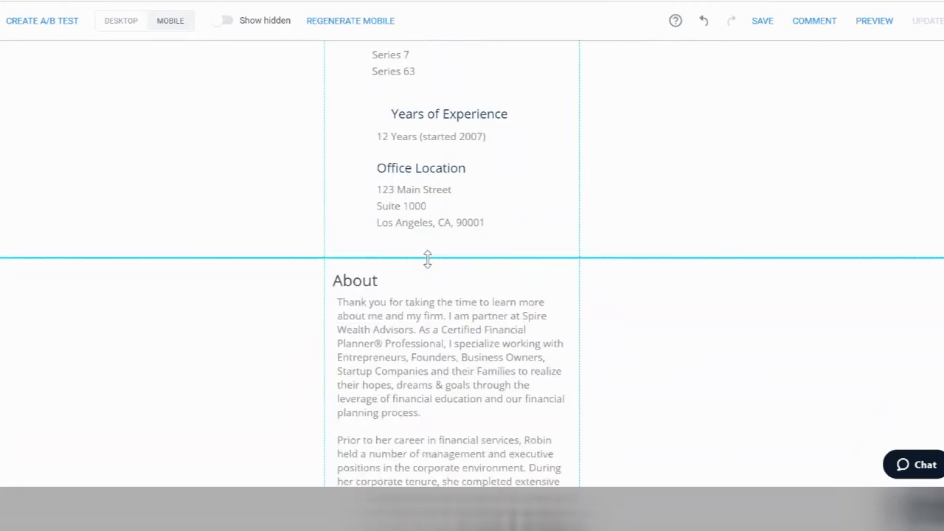
pyautogui.scroll(3, 472, 189)
pyautogui.scroll(-7, 476, 190)
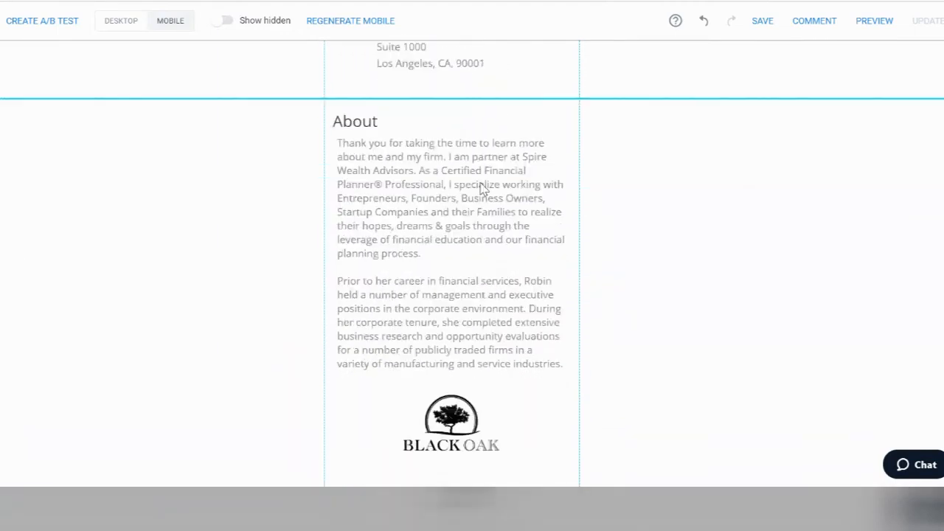
pyautogui.scroll(-4, 497, 196)
pyautogui.click(525, 204)
pyautogui.moveTo(480, 205); pyautogui.dragTo(454, 79)
# Step: Drag the section borders up to close the empty gaps between mobile sections
pyautogui.scroll(3, 471, 127)
pyautogui.moveTo(500, 315)
pyautogui.mouseDown()
pyautogui.moveTo(446, 310)
pyautogui.moveTo(493, 313)
pyautogui.mouseUp()
pyautogui.moveTo(464, 315); pyautogui.dragTo(480, 240)
pyautogui.scroll(-8, 481, 242)
pyautogui.moveTo(460, 295); pyautogui.dragTo(443, 75)
pyautogui.scroll(4, 449, 185)
pyautogui.moveTo(451, 385); pyautogui.dragTo(447, 95)
pyautogui.scroll(3, 452, 135)
pyautogui.moveTo(455, 335); pyautogui.dragTo(455, 248)
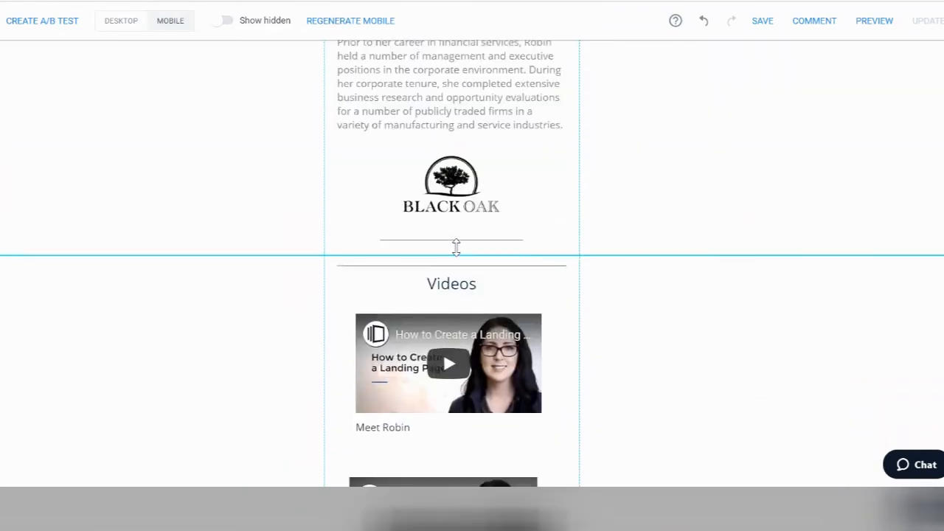
# Step: Review the finished mobile layout and return to the desktop layout
pyautogui.scroll(-10, 607, 255)
pyautogui.scroll(-10, 605, 249)
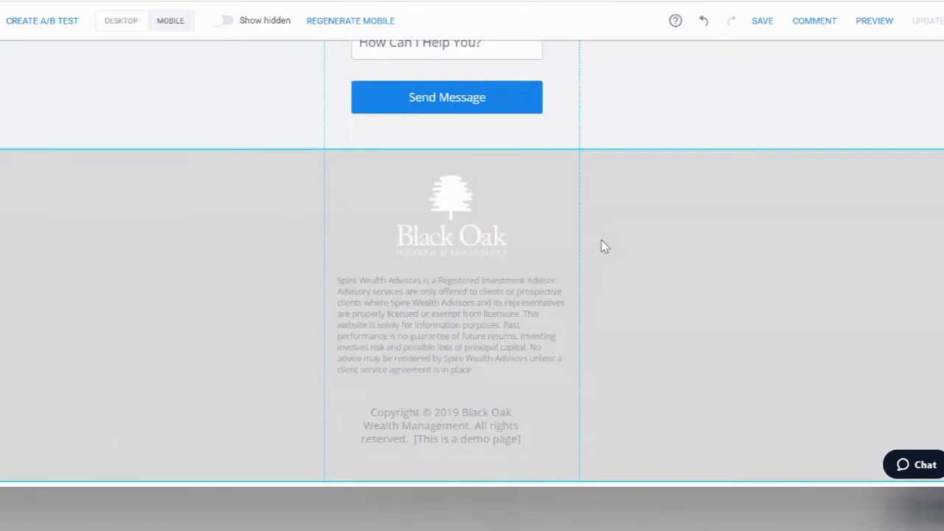
pyautogui.scroll(8, 605, 244)
pyautogui.scroll(15, 661, 220)
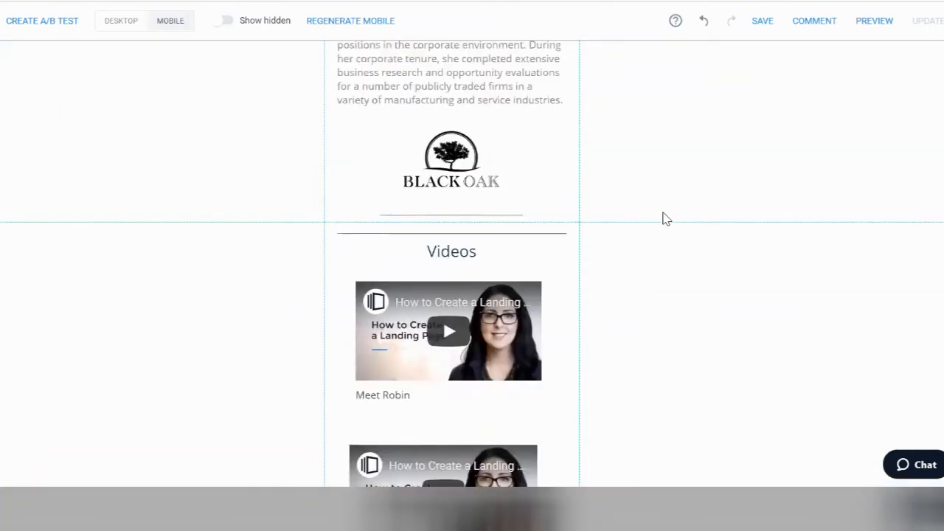
pyautogui.scroll(8, 666, 219)
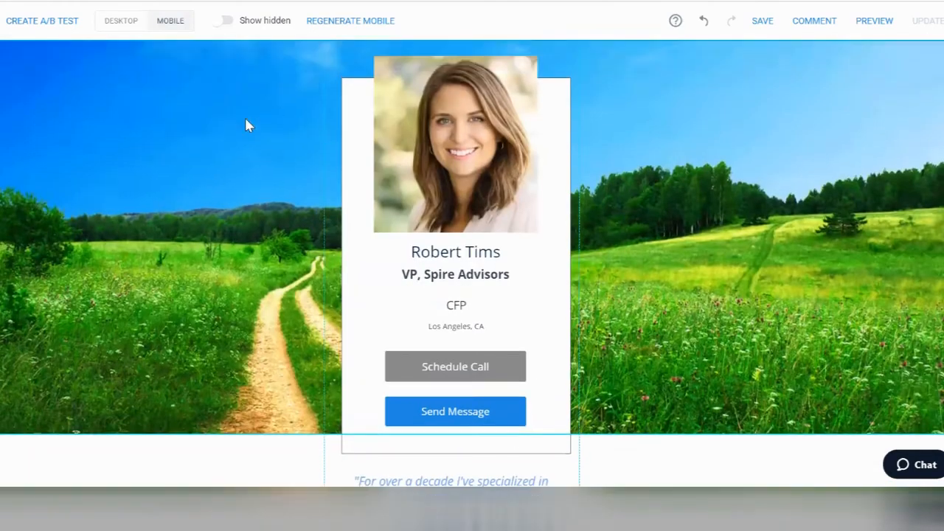
pyautogui.click(174, 49)
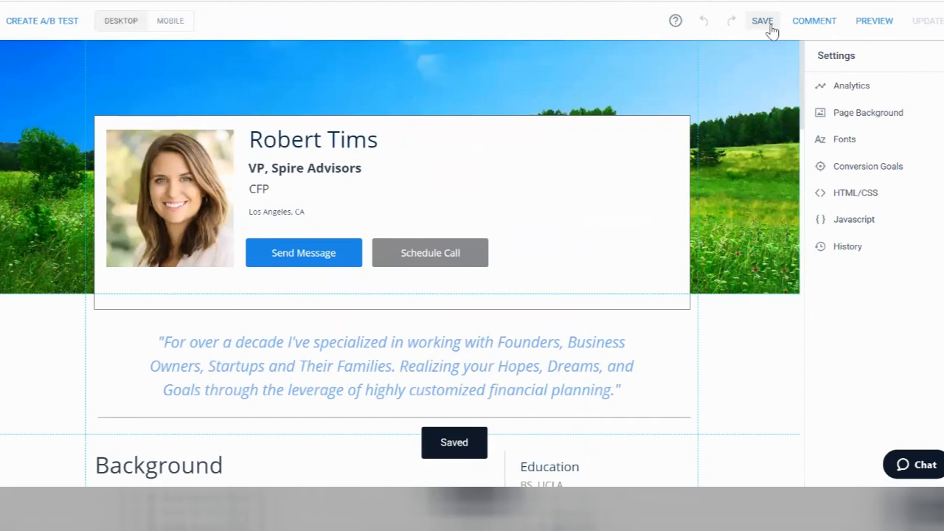
# Step: Save the page, then preview it and test the Send Message and Schedule Call links
pyautogui.click(763, 37)
pyautogui.click(870, 23)
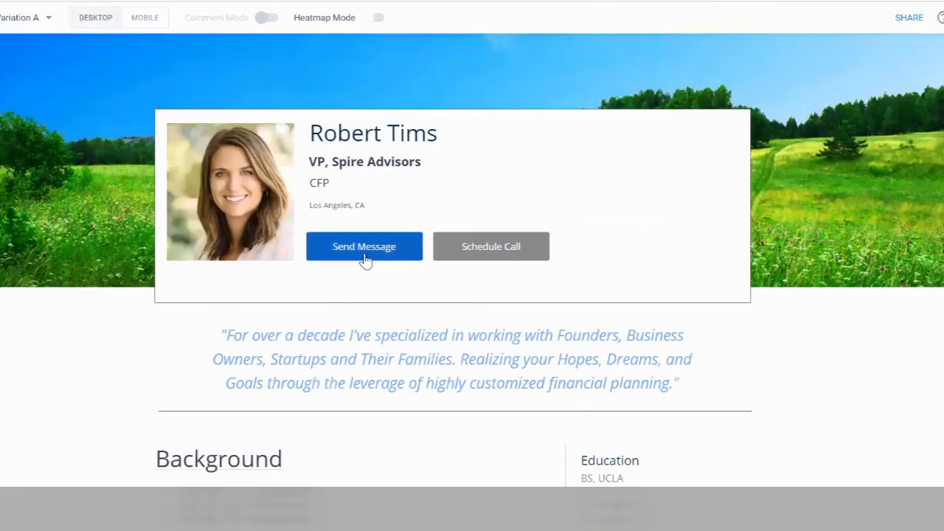
pyautogui.click(362, 261)
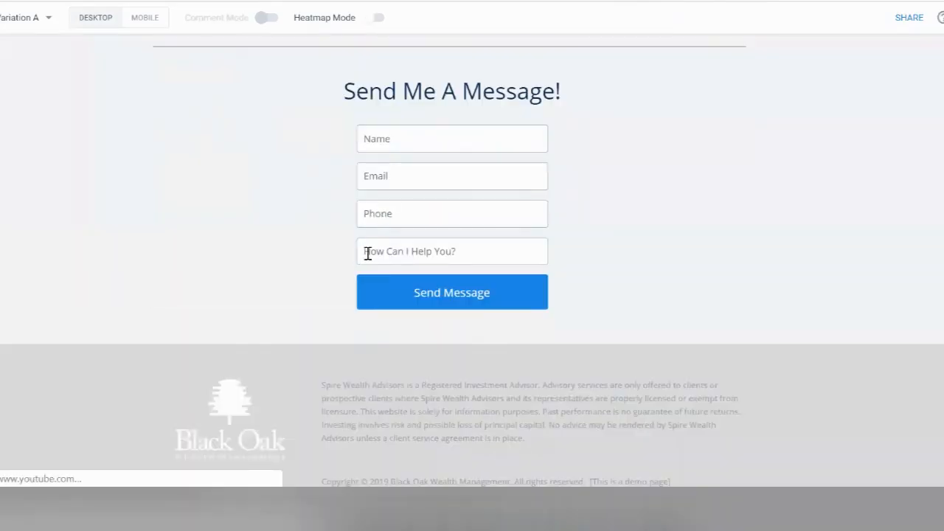
pyautogui.scroll(15, 366, 253)
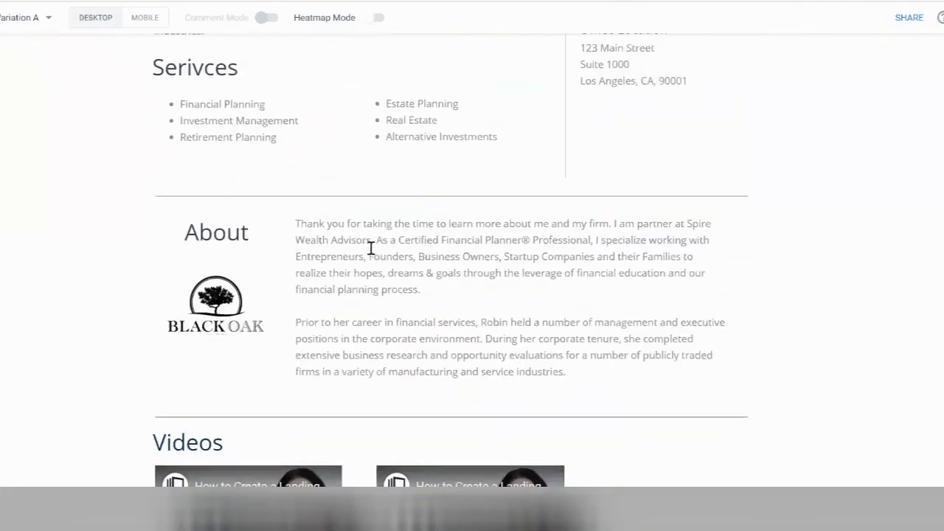
pyautogui.scroll(3, 370, 248)
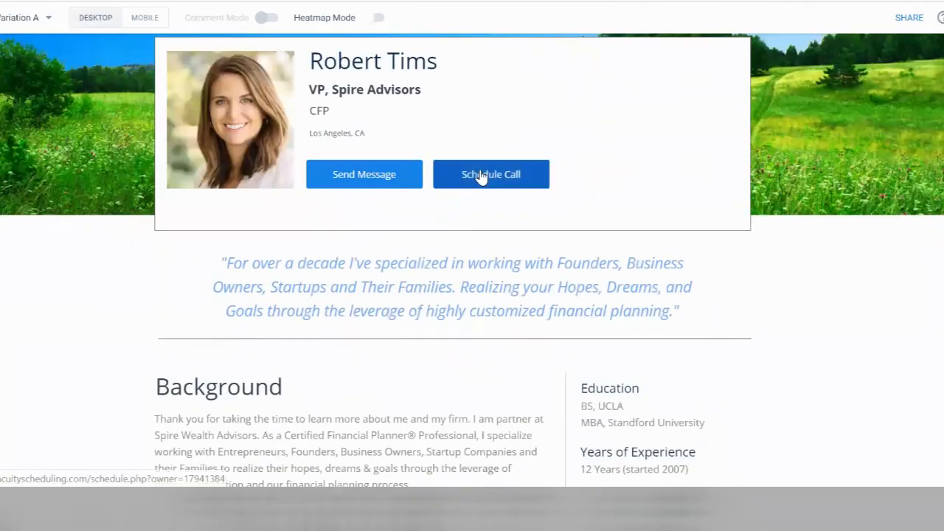
pyautogui.click(480, 175)
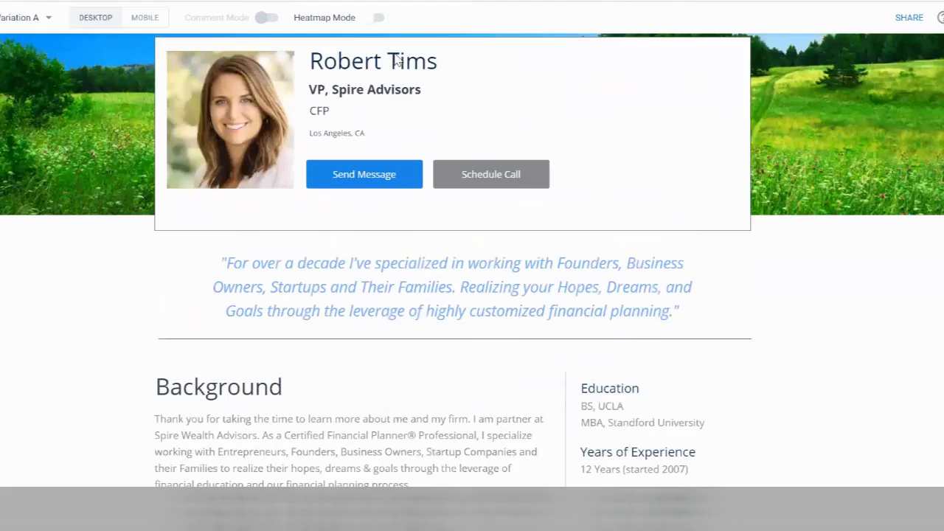
pyautogui.scroll(1, 489, 143)
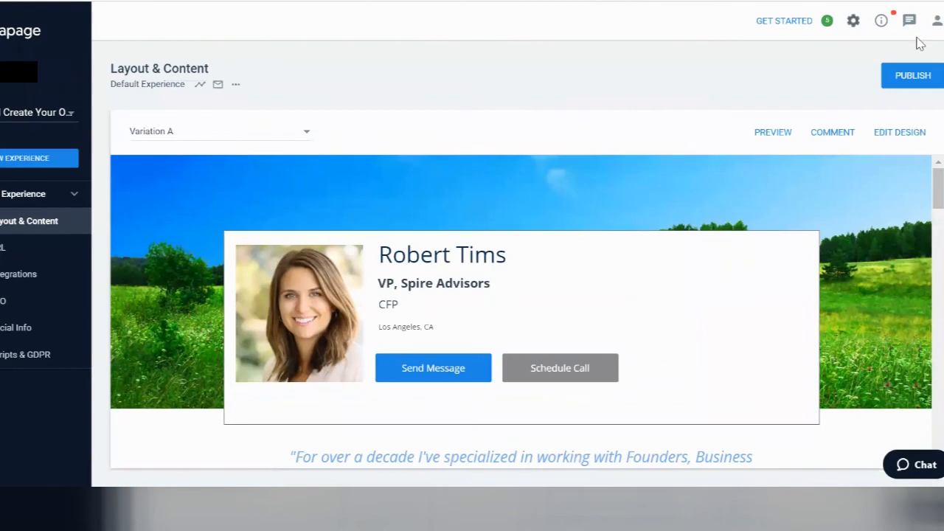
# Step: Set a pagedemo.co demo URL with subdomain robert-referral, save it, and confirm publishing
pyautogui.click(898, 78)
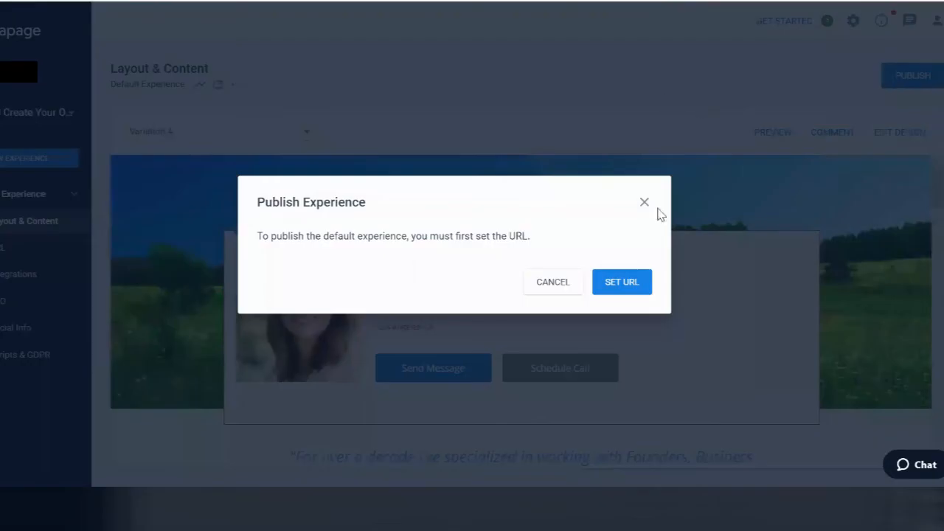
pyautogui.click(621, 282)
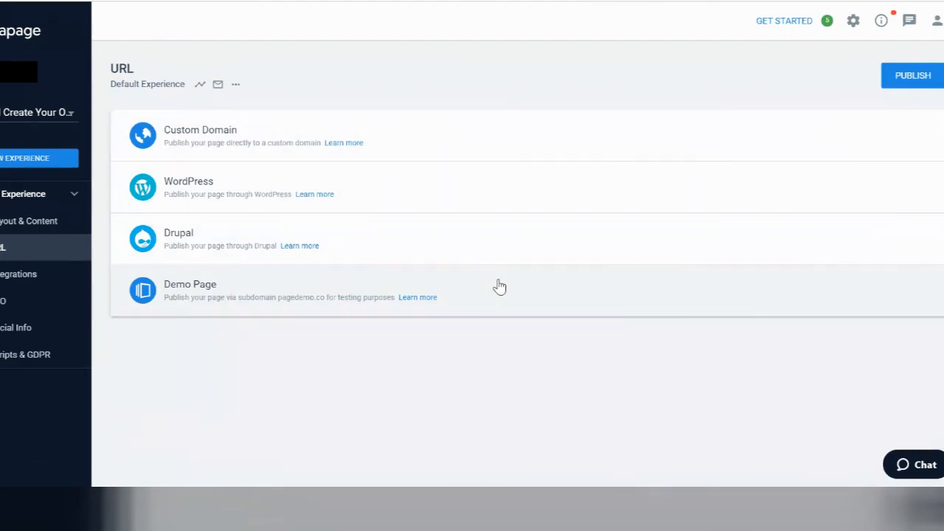
pyautogui.click(501, 286)
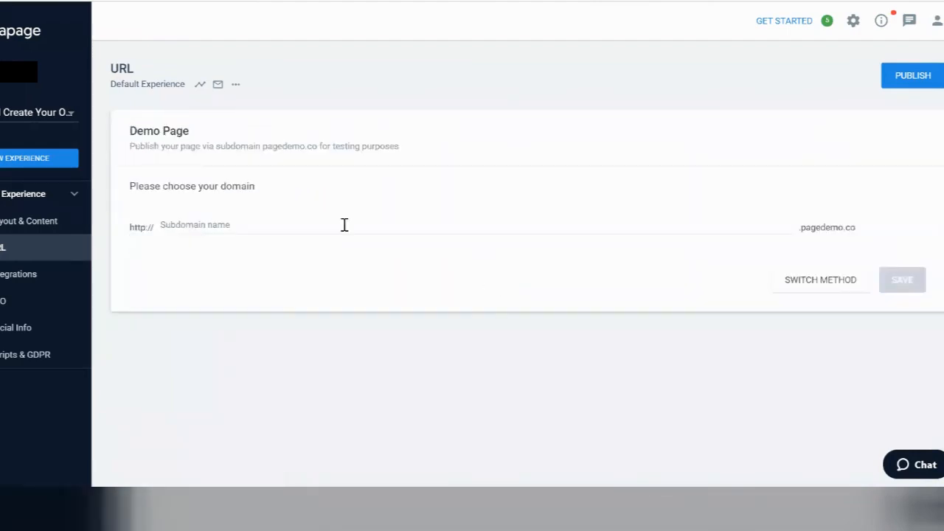
pyautogui.click(269, 227)
pyautogui.write('ro')
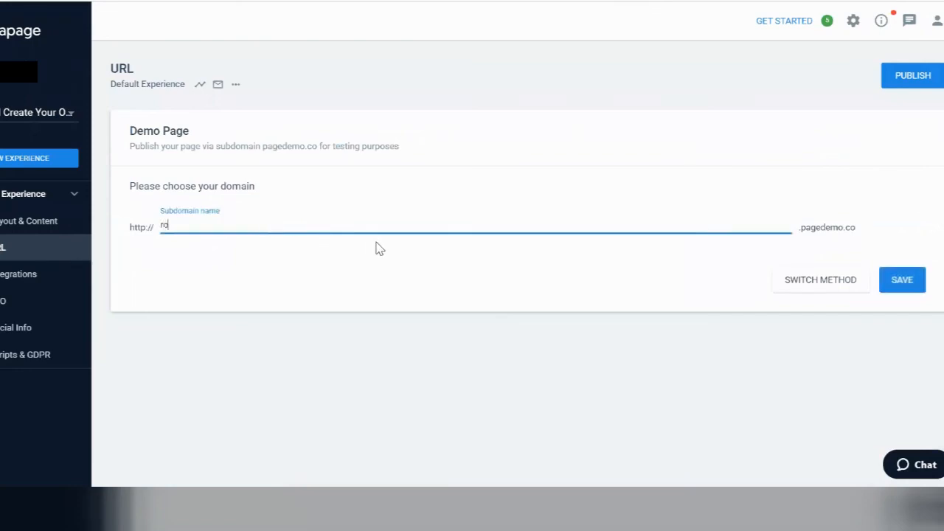
pyautogui.write('bert-refe')
pyautogui.click(909, 277)
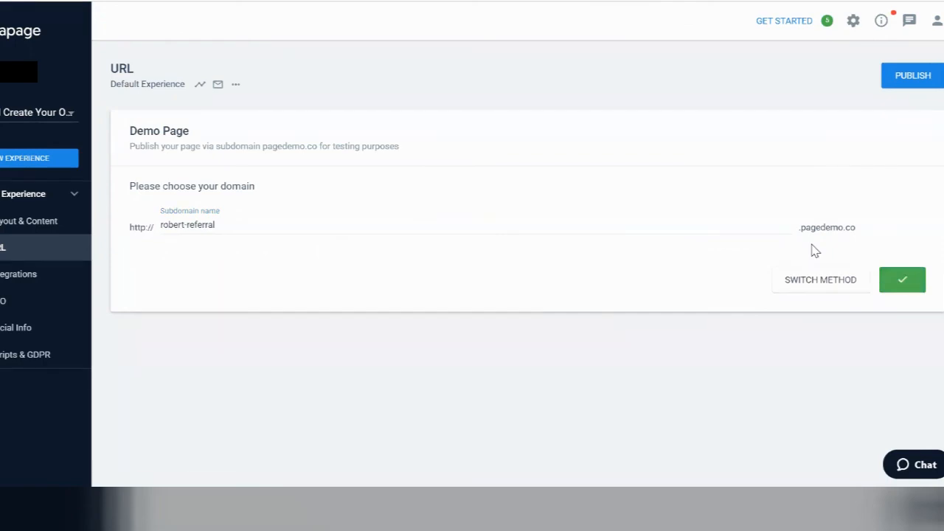
pyautogui.click(911, 76)
pyautogui.click(638, 292)
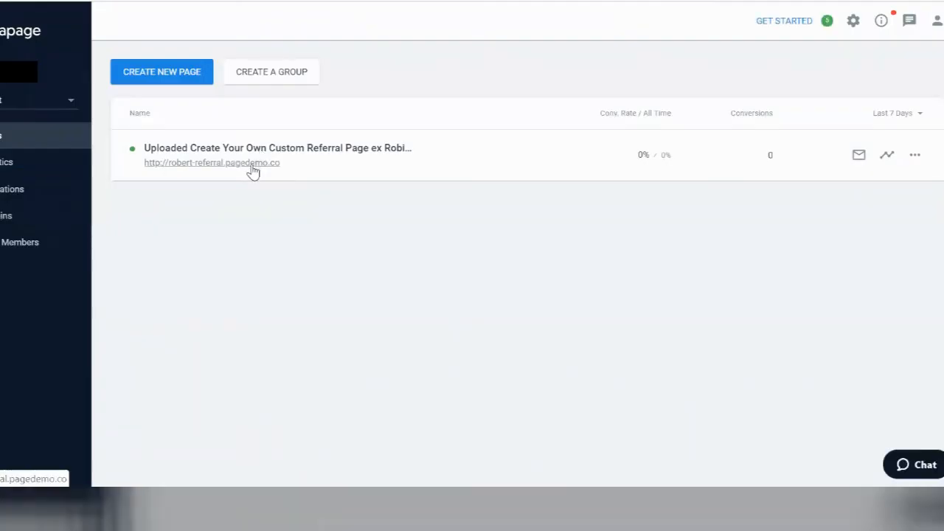
# Step: Open robert-referral.pagedemo.co and scroll through its header, services, About and Newsletter sections
pyautogui.click(251, 166)
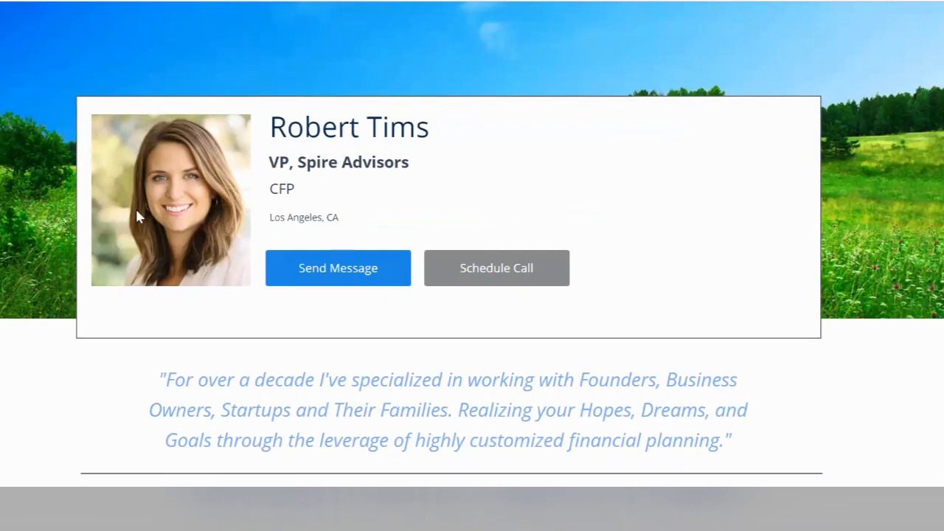
pyautogui.scroll(-9, 137, 215)
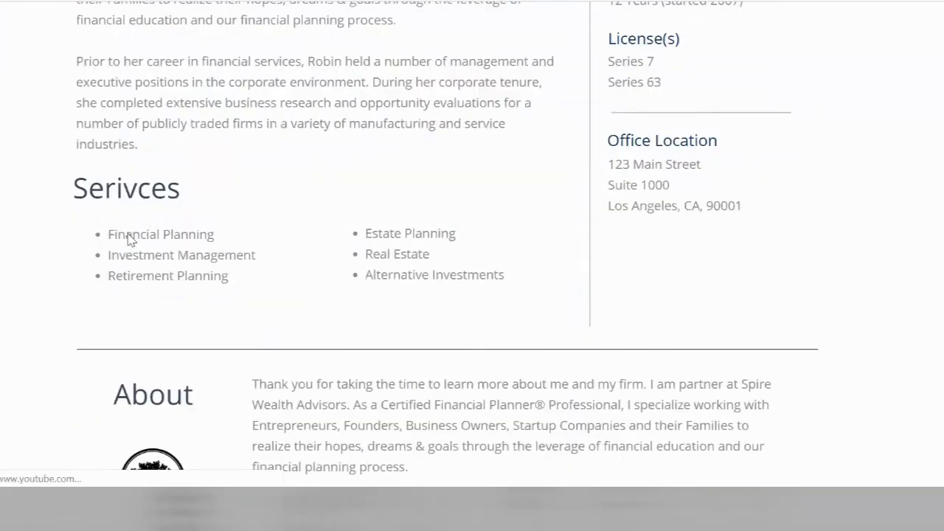
pyautogui.scroll(-10, 128, 240)
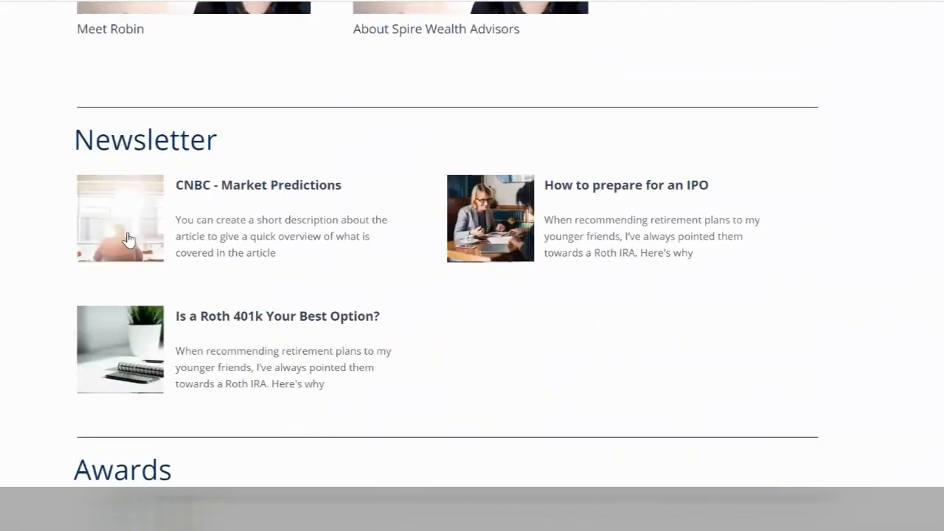
pyautogui.scroll(-4, 127, 240)
pyautogui.scroll(12, 129, 237)
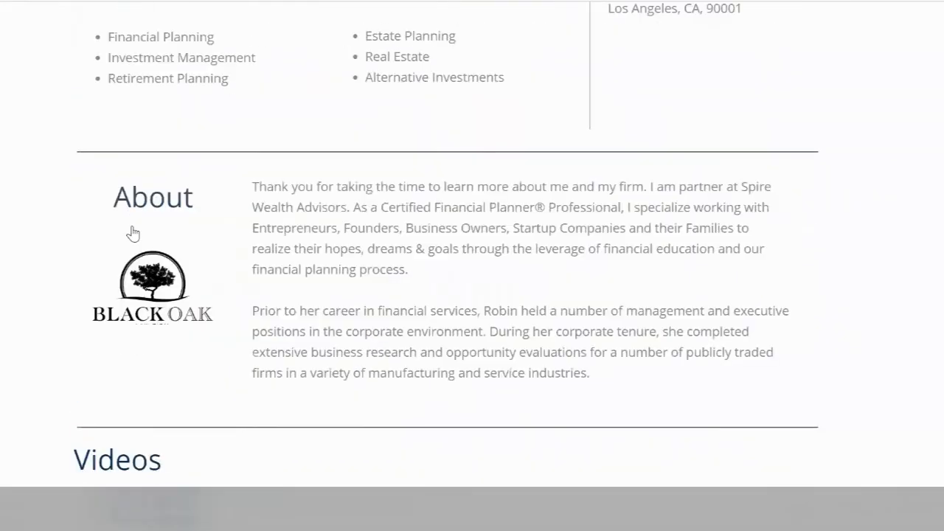
pyautogui.scroll(10, 133, 234)
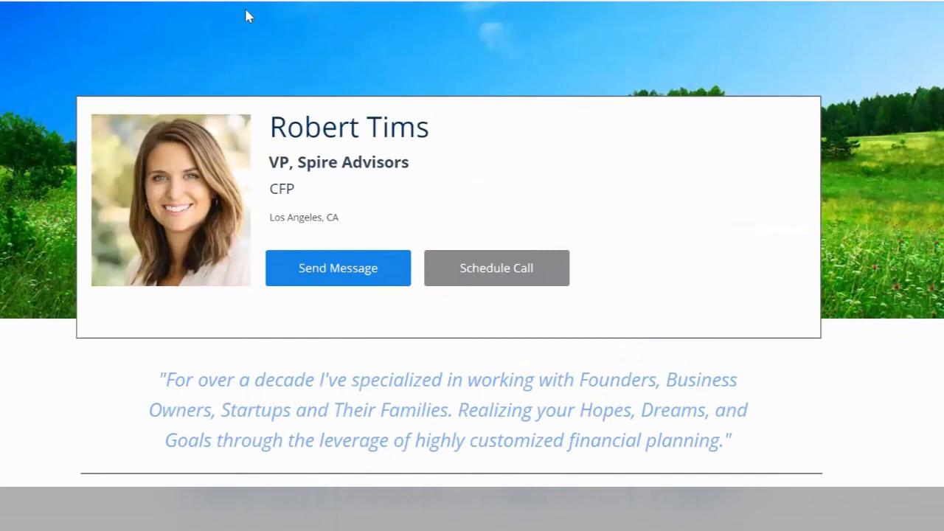